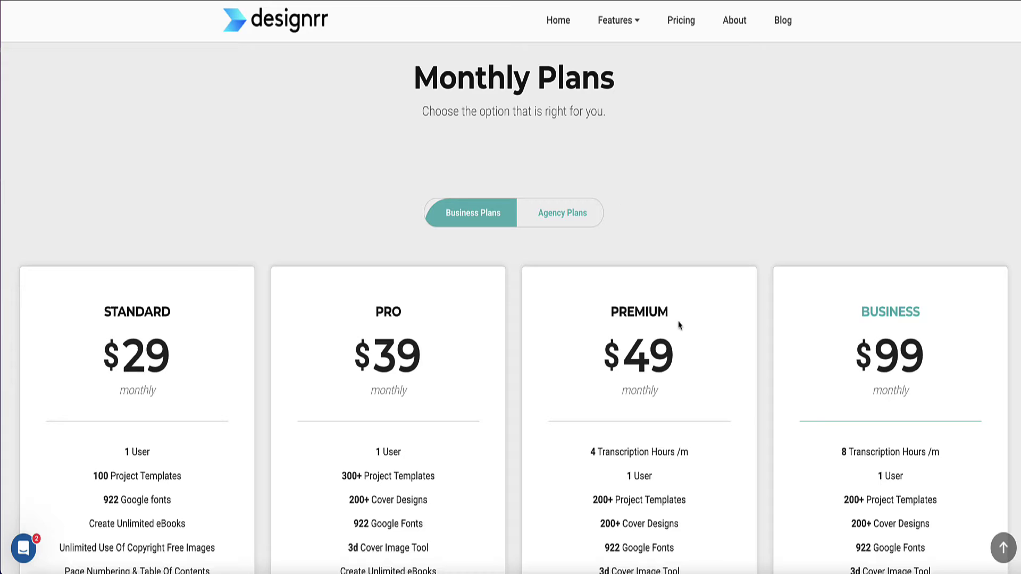
Highlight the PREMIUM plan name and its $49 price on the pricing cards.
left_click_drag(677, 323, 606, 319)
left_click(600, 316)
left_click_drag(678, 379, 600, 320)
Switch to the Designrr Premium upgrade sales page and highlight its headline.
left_click(594, 314)
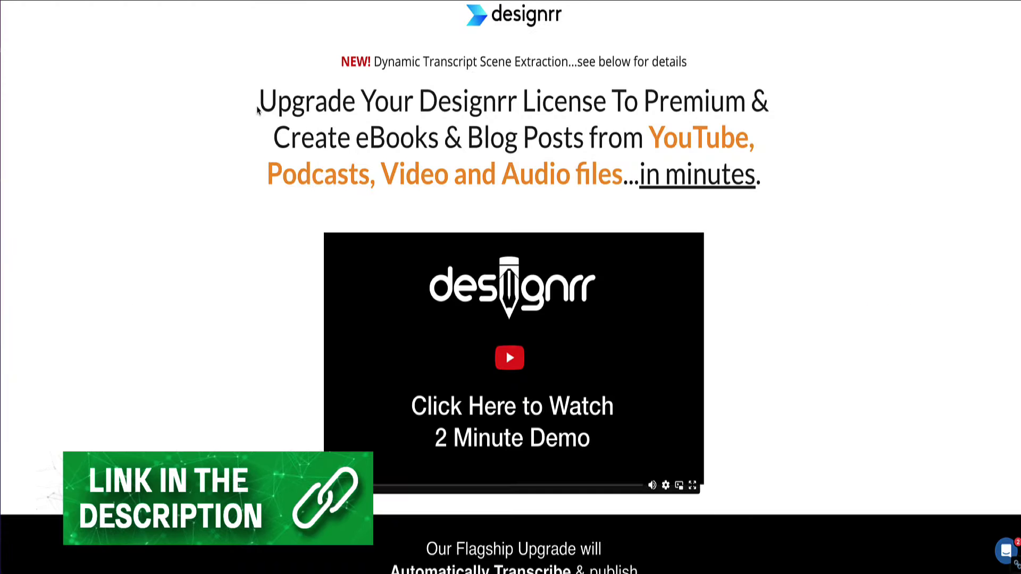
left_click(680, 21)
left_click_drag(257, 109, 724, 101)
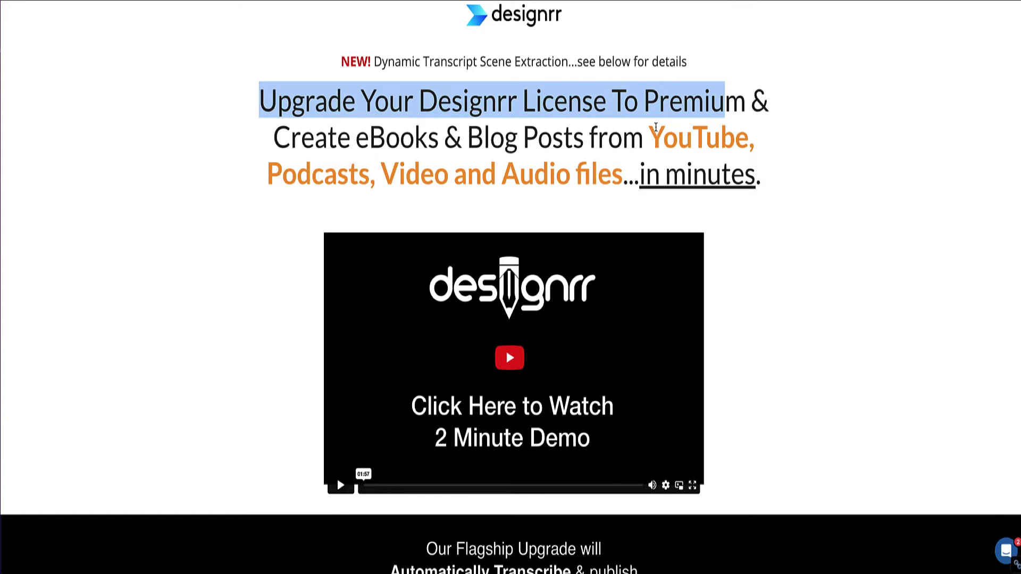
Highlight 'YouTube' in the upgrade headline and the STANDARD plan name on the pricing cards.
double_click(659, 135)
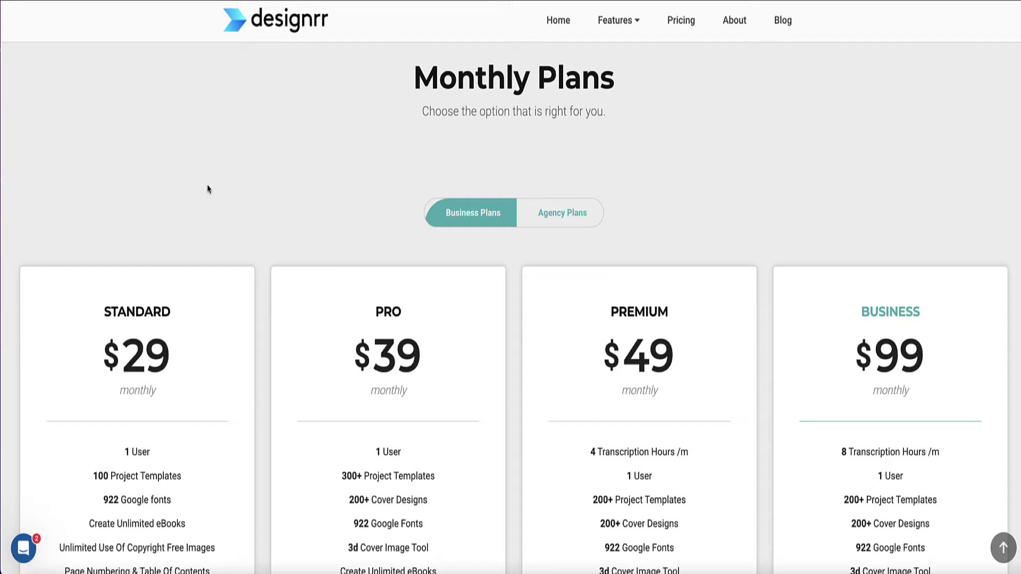
left_click_drag(182, 309, 88, 322)
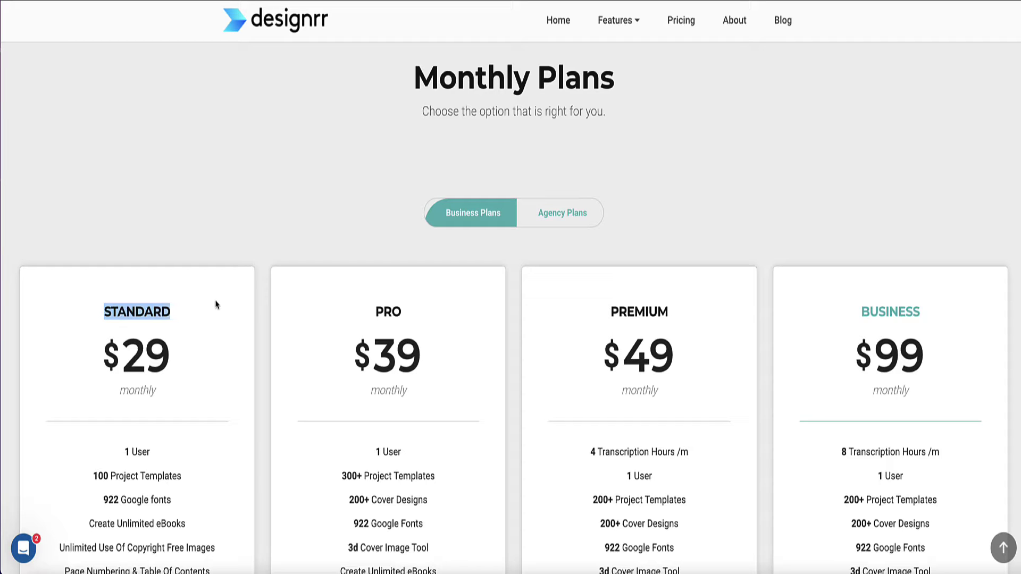
left_click(82, 331)
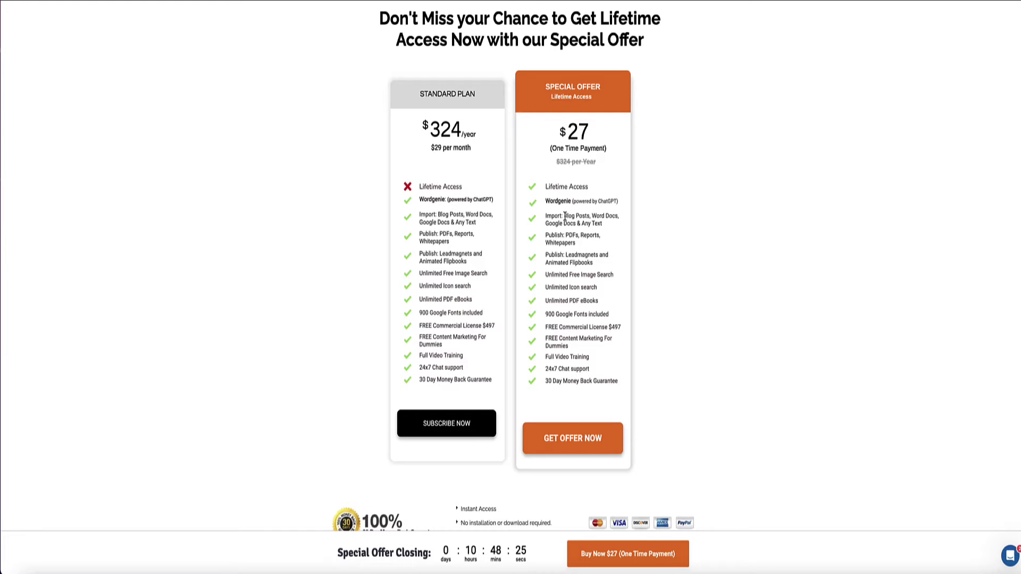
mouse_move(566, 216)
left_mouse_down()
mouse_move(547, 216)
mouse_move(404, 21)
mouse_move(586, 213)
left_mouse_up()
left_click(593, 215)
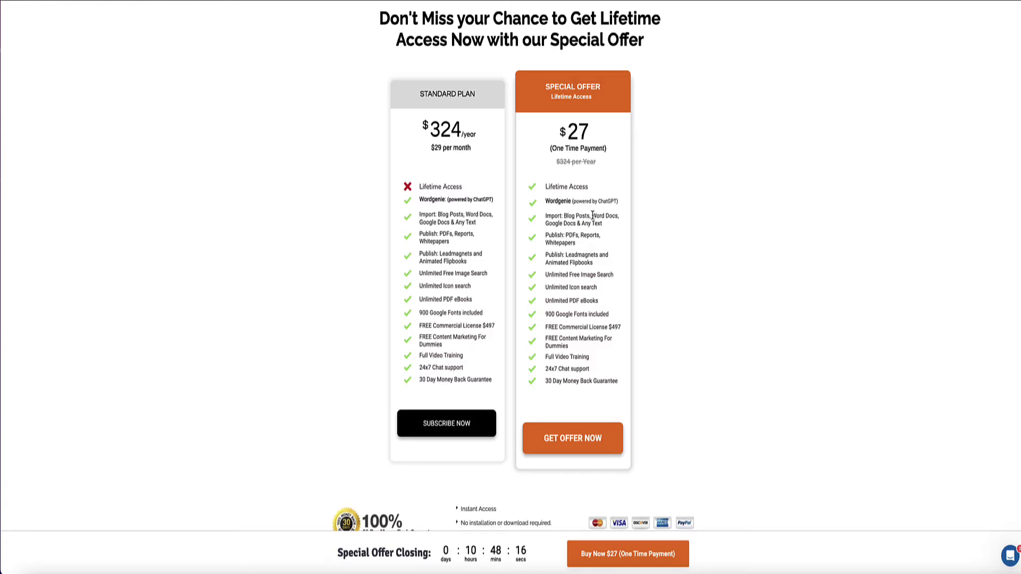
mouse_move(593, 215)
left_mouse_down()
mouse_move(612, 216)
mouse_move(577, 224)
left_mouse_up()
left_click_drag(546, 201, 609, 200)
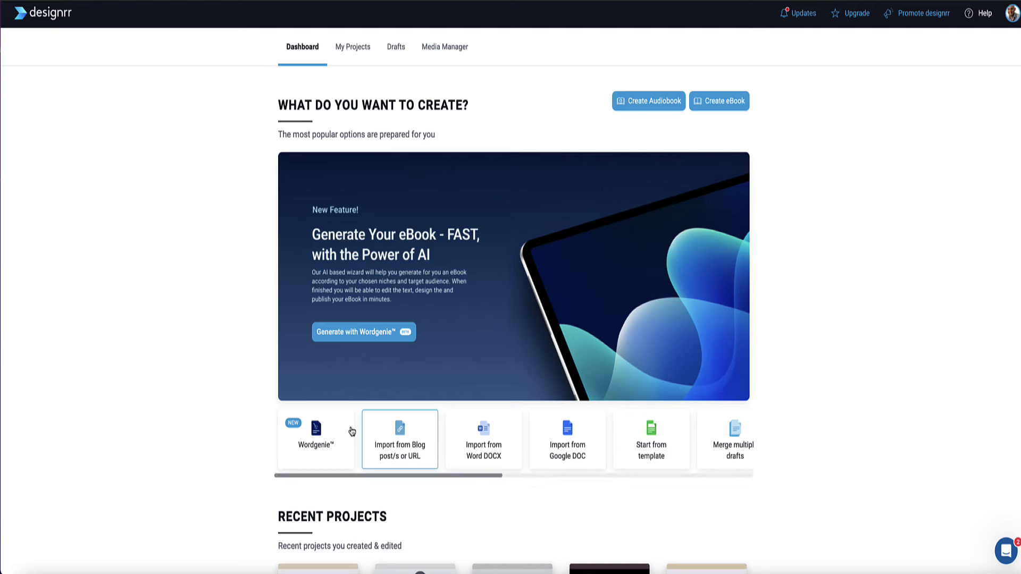
Scroll the Dashboard's create-options row and start a new eBook via Import from YouTube.
scroll(377, 438, "right", 3)
scroll(435, 440, "left", 3)
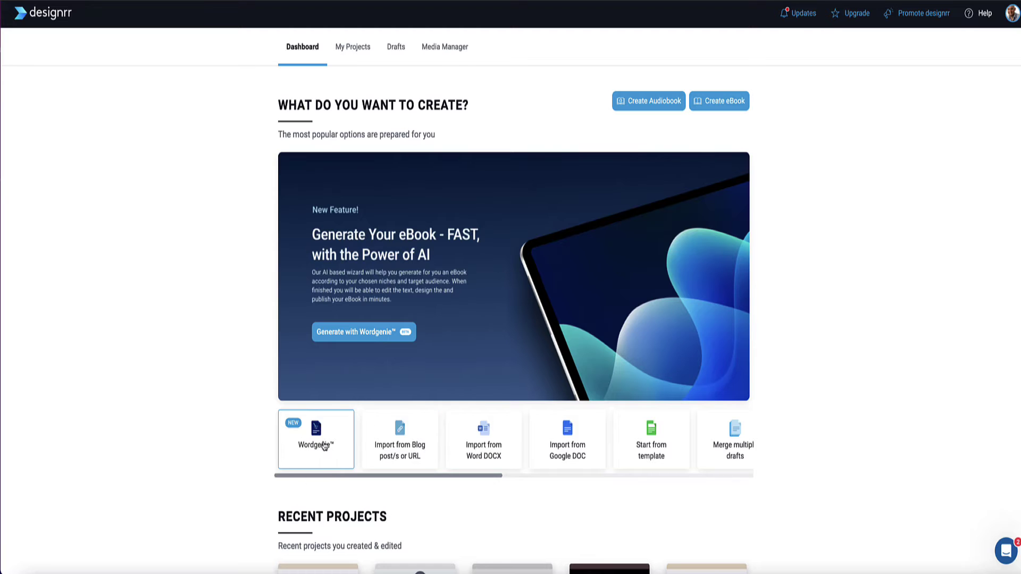
scroll(383, 447, "right", 3)
scroll(457, 448, "left", 3)
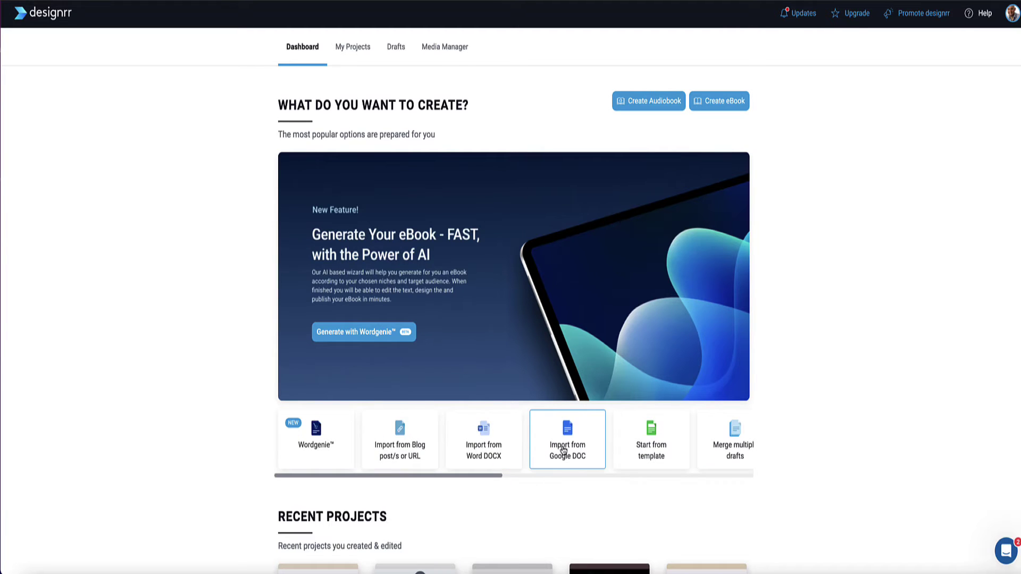
scroll(565, 451, "right", 5)
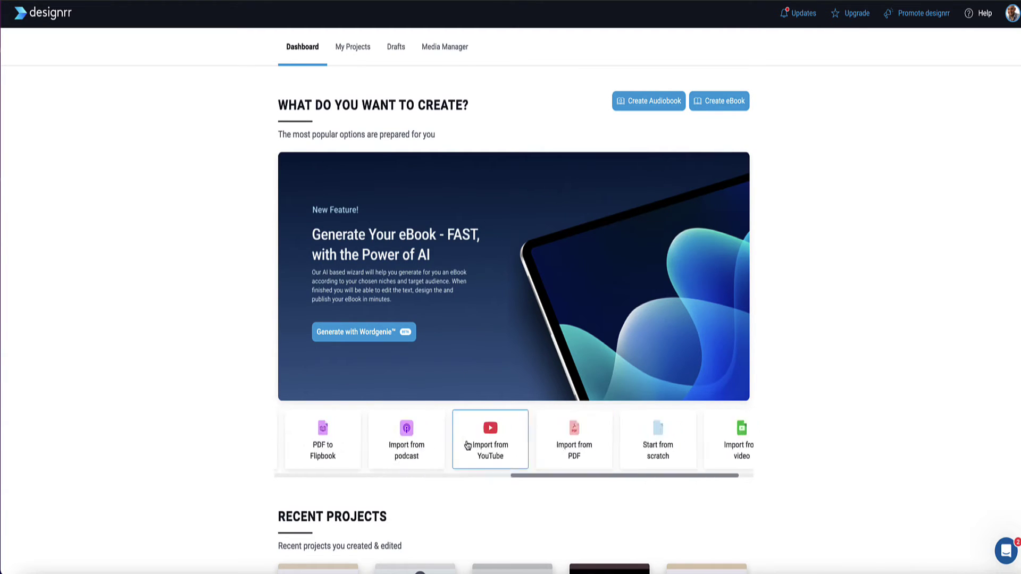
left_click(483, 446)
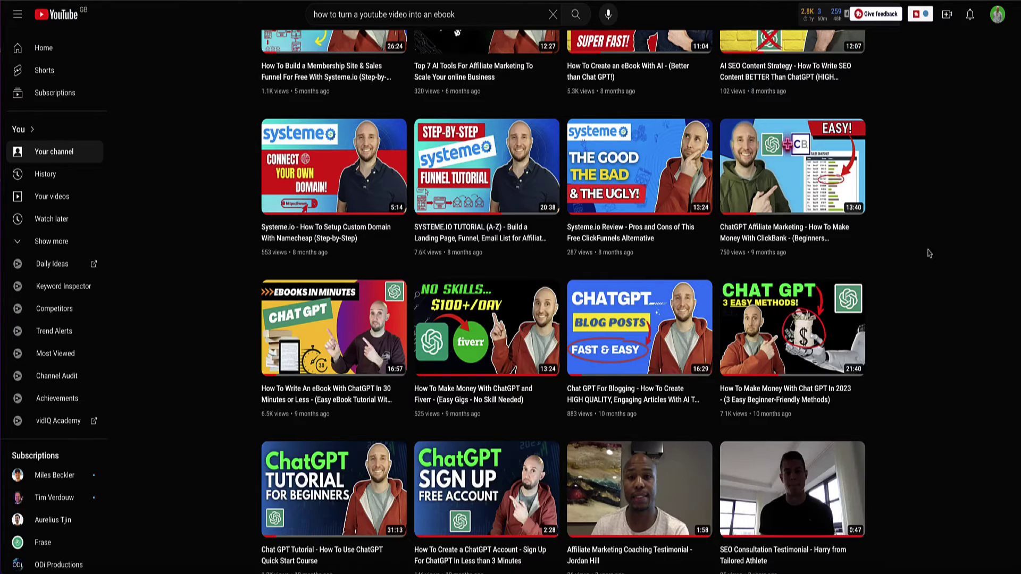
Copy the ChatGPT Affiliate Marketing video's link, paste it into Designrr's link field and fetch it.
mouse_move(756, 236)
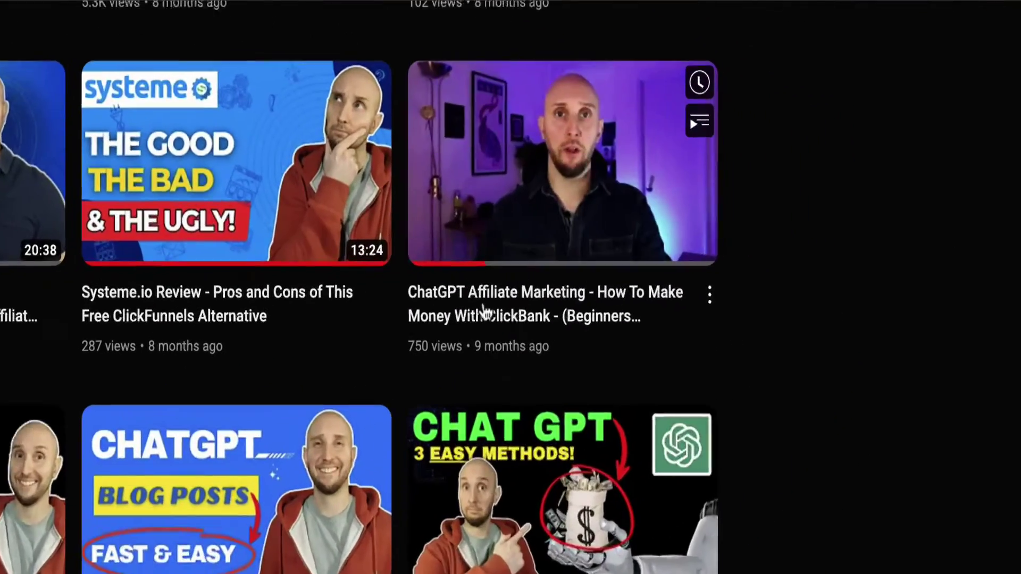
right_click(485, 311)
left_click(523, 421)
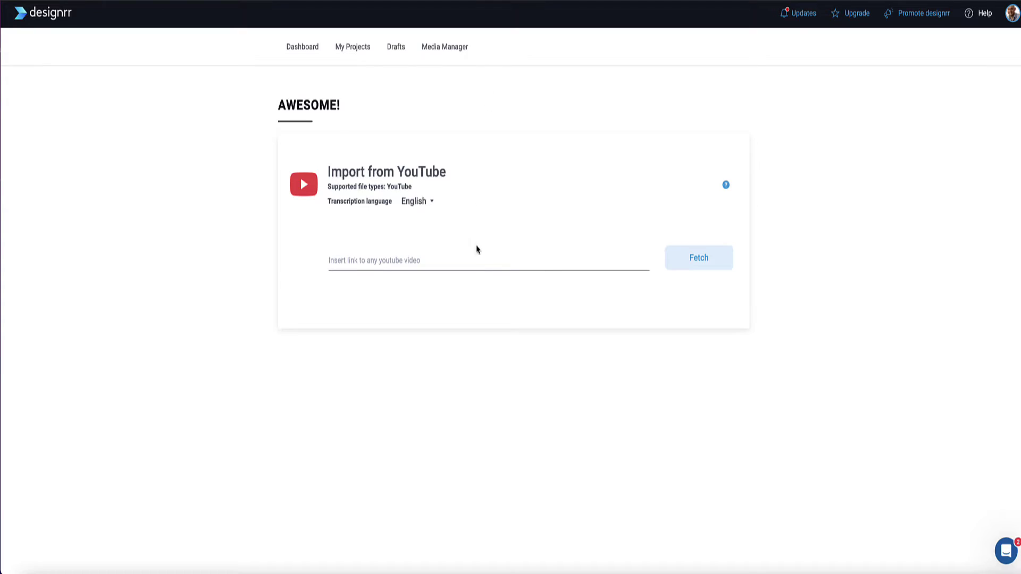
left_click(490, 264)
key("ctrl+v")
left_click(676, 257)
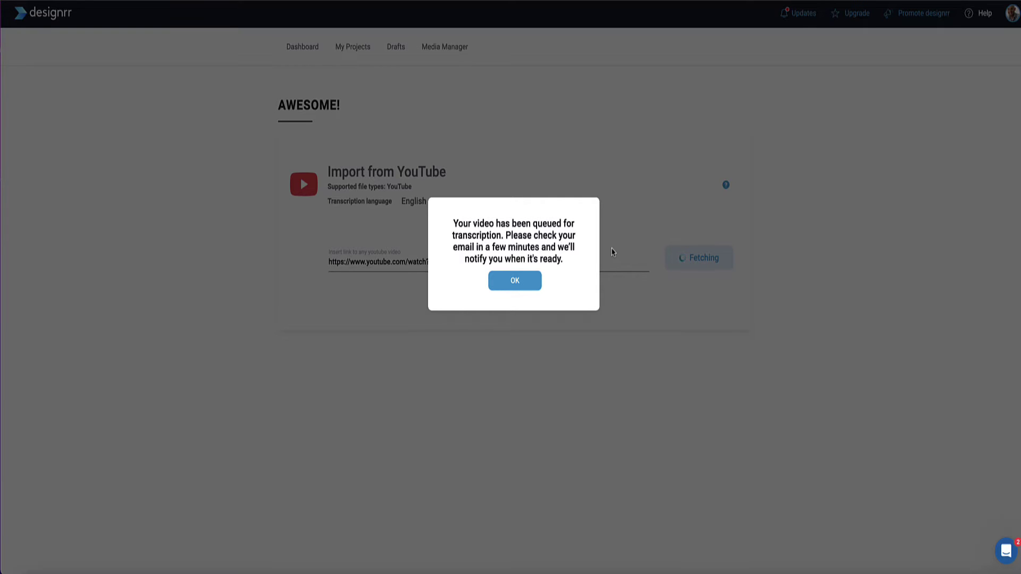
Edit the transcription job draft from Drafts and add the Business and Digital Marketing themes.
left_click(515, 281)
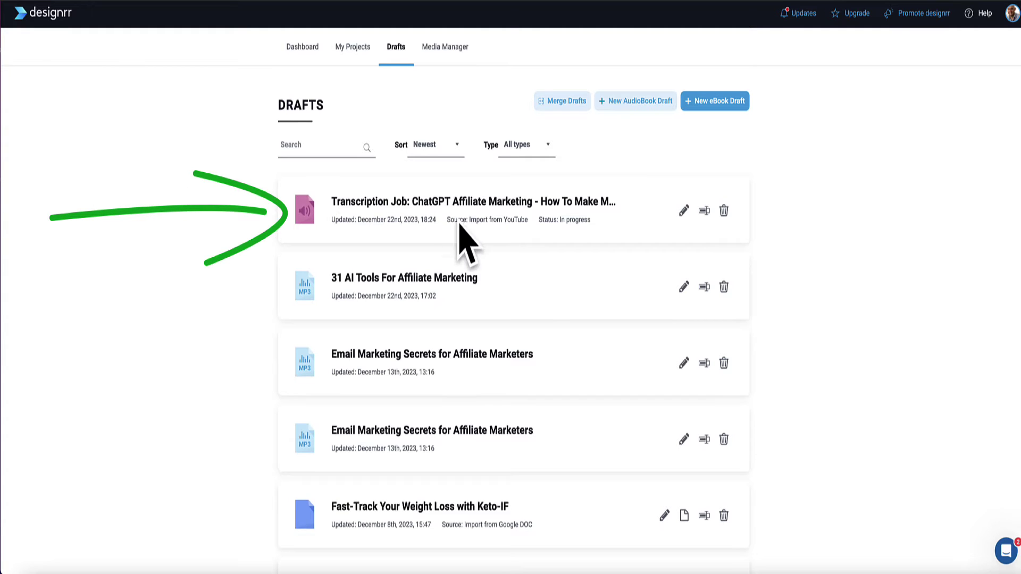
left_click(683, 212)
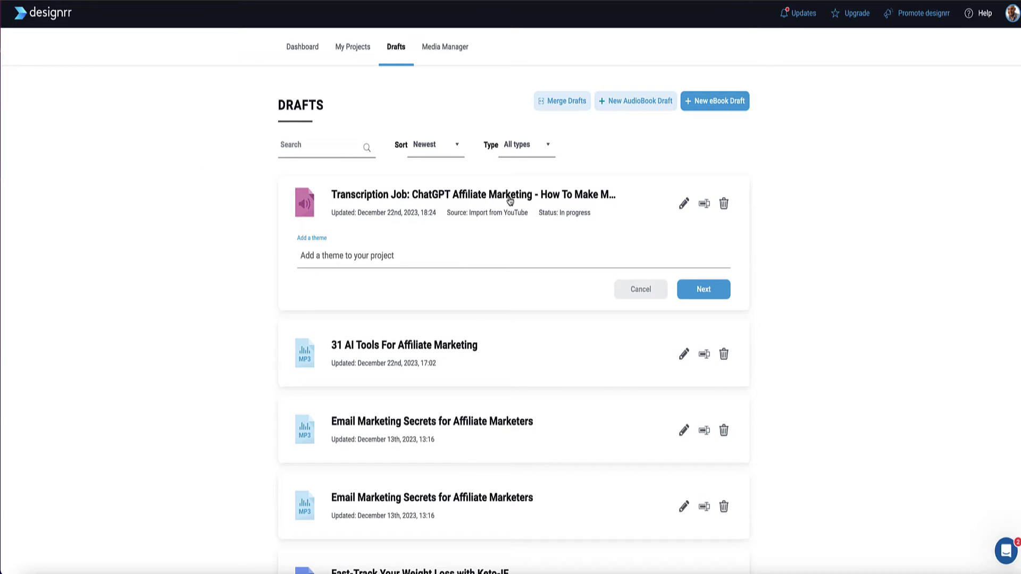
left_click(339, 256)
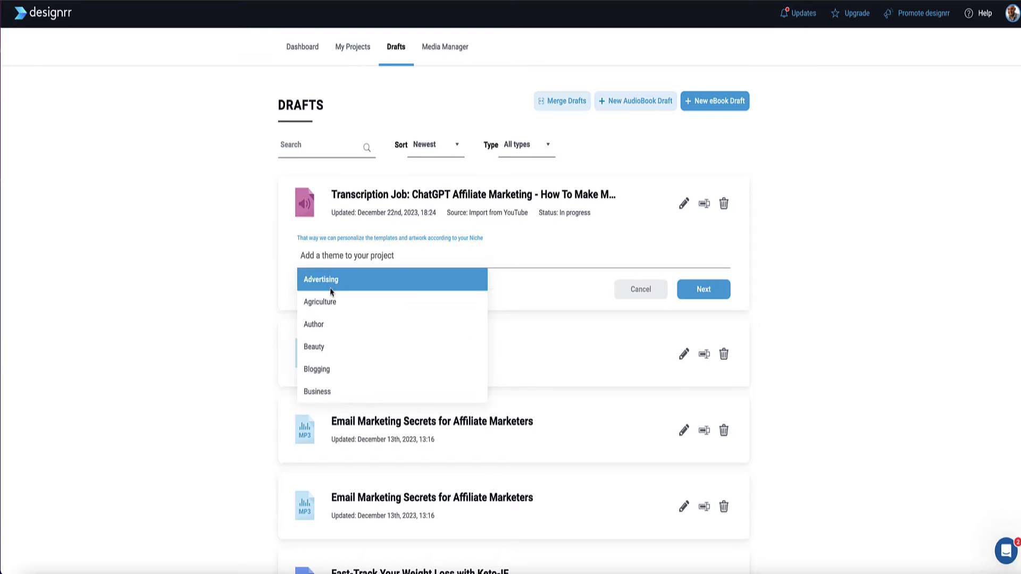
scroll(337, 304, "down", 3)
left_click(338, 318)
scroll(395, 319, "down", 3)
scroll(394, 341, "down", 2)
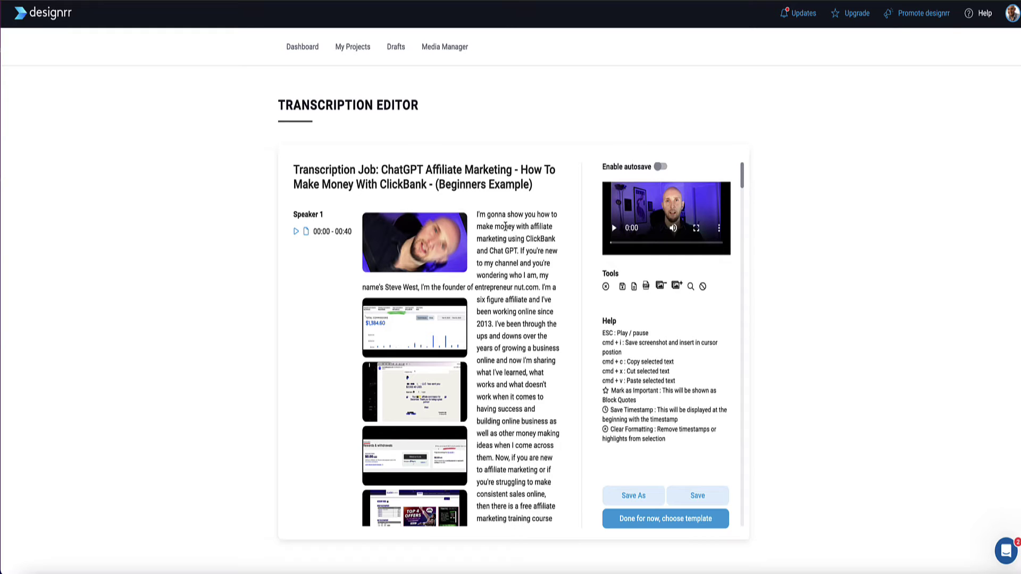
Delete the portrait picture, split the opening section after 'since 2', and remove all images.
scroll(506, 230, "down", 7)
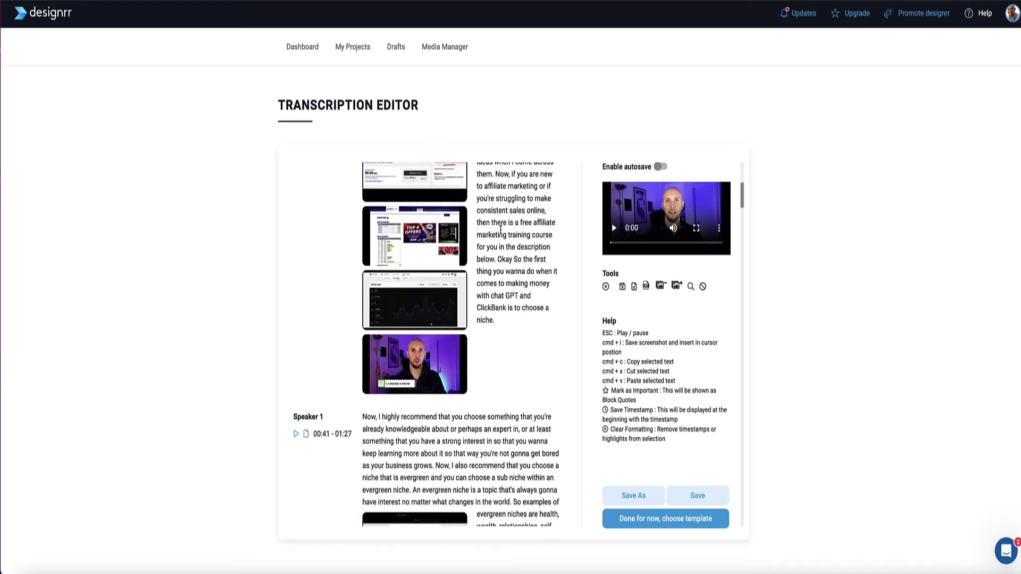
scroll(501, 231, "up", 8)
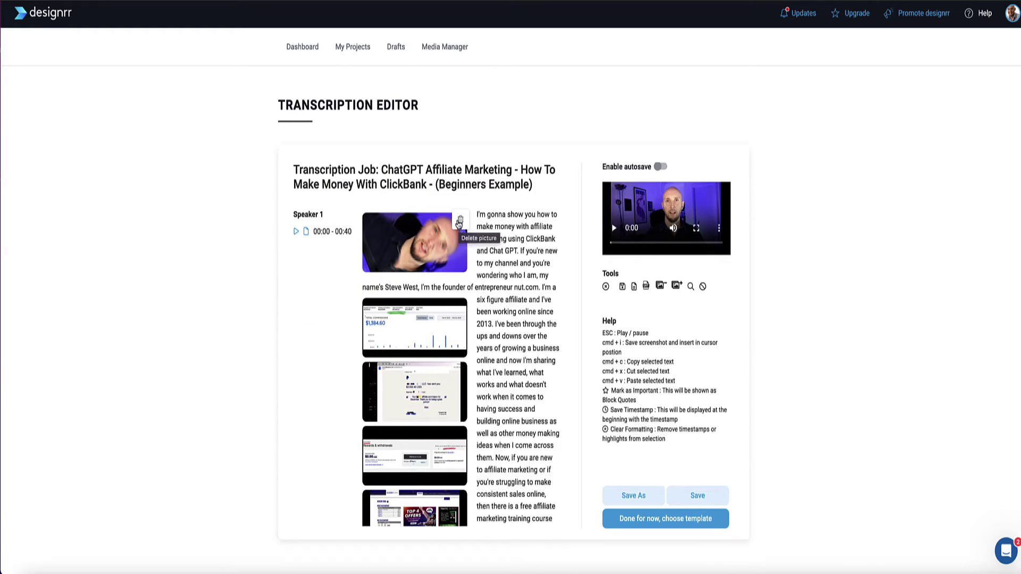
left_click(460, 223)
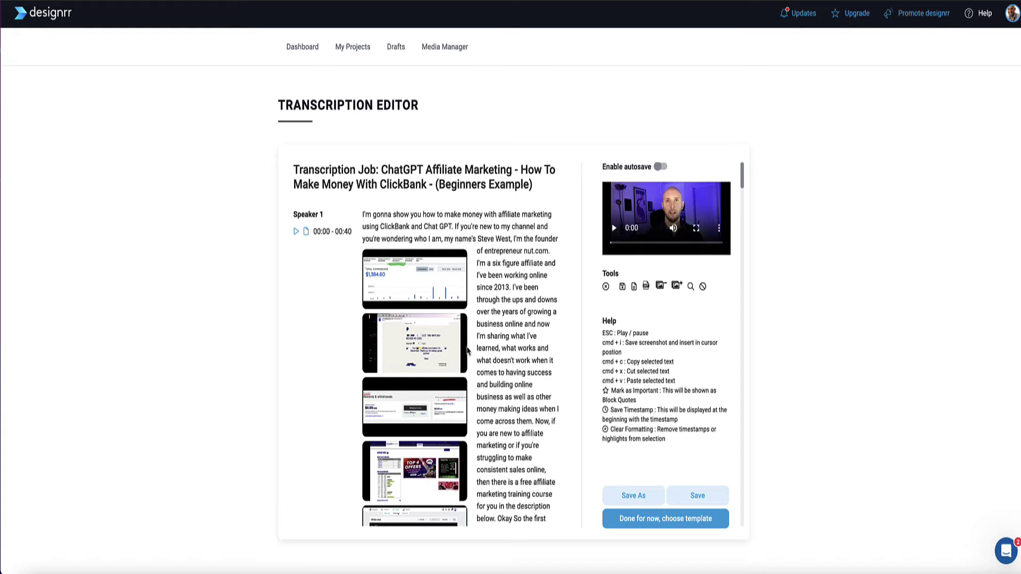
left_click(497, 287)
key("Return")
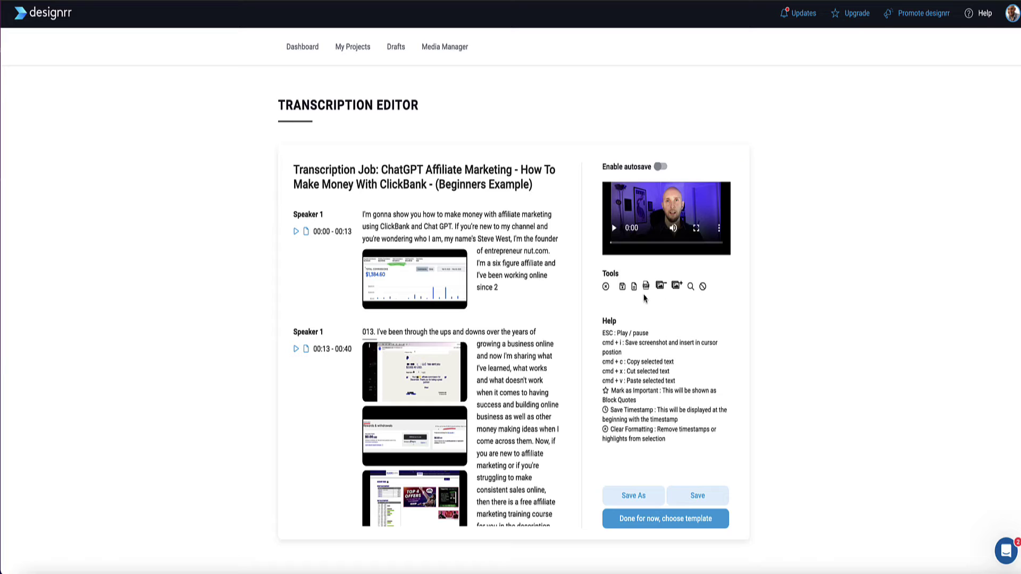
left_click(662, 287)
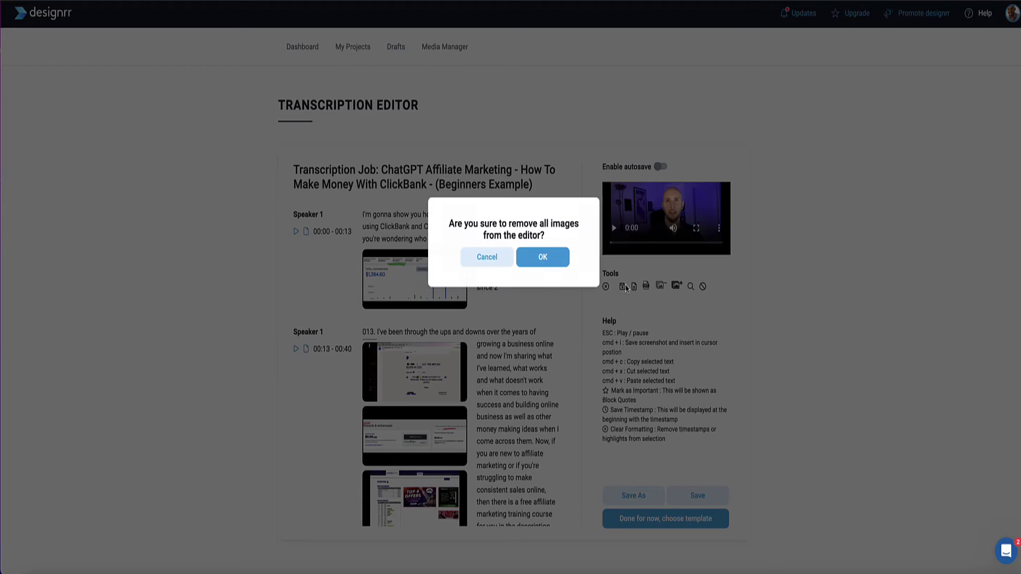
left_click(540, 260)
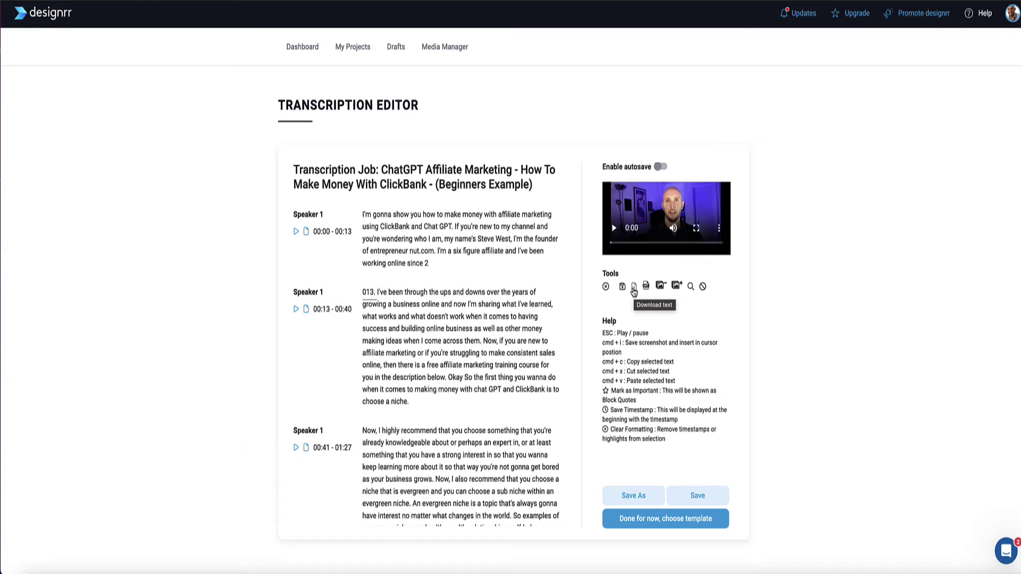
Send ChatGPT the blog post outline prompt followed by the pasted YouTube transcript.
type("rans")
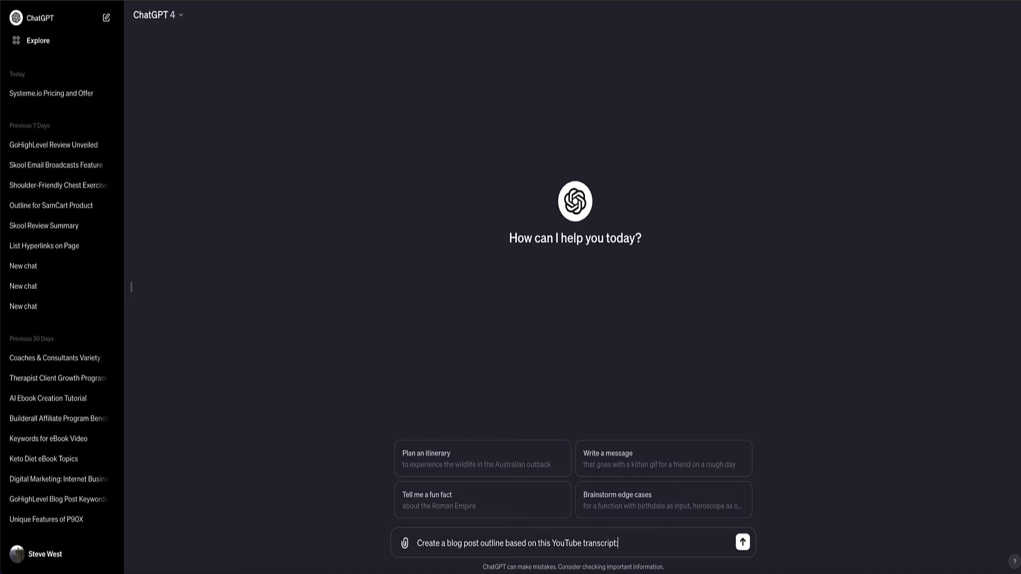
type("cript:")
key("shift+Return")
key("shift+Return")
key("ctrl+v")
key("Return")
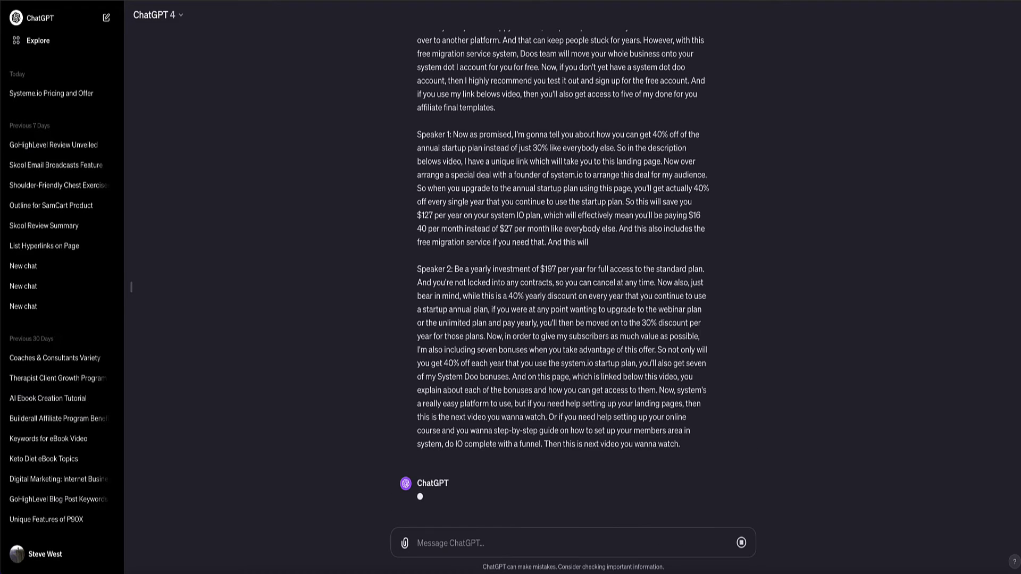
scroll(356, 416, "up", 15)
scroll(356, 416, "down", 15)
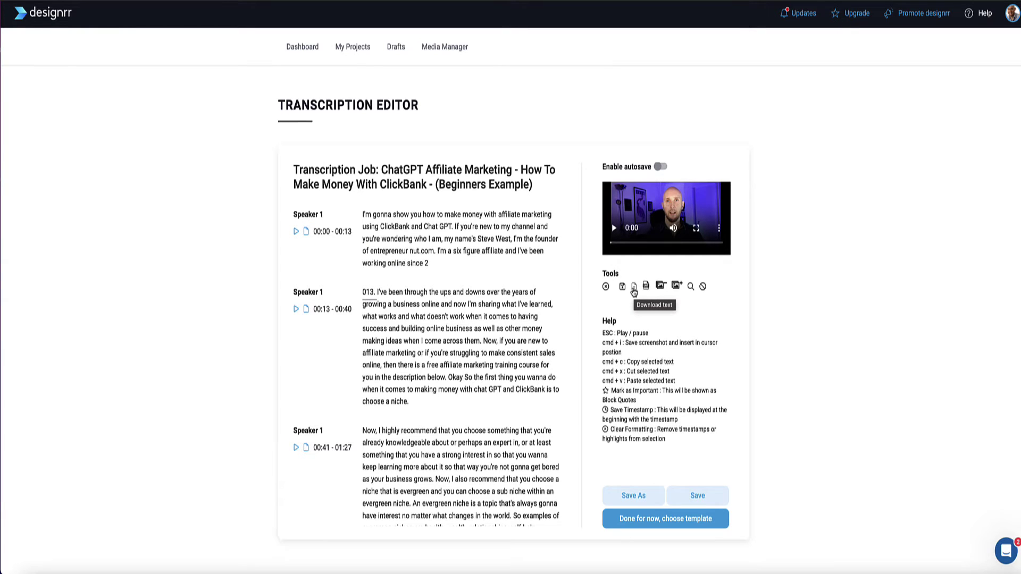
Check find and replace, then finish transcript editing and move on to the template gallery.
left_click(691, 288)
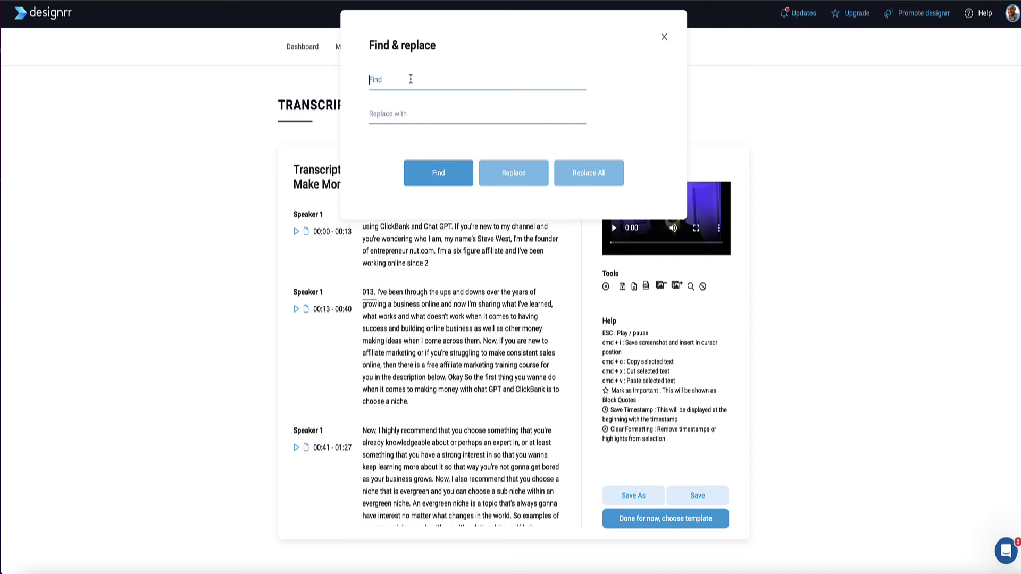
key("Escape")
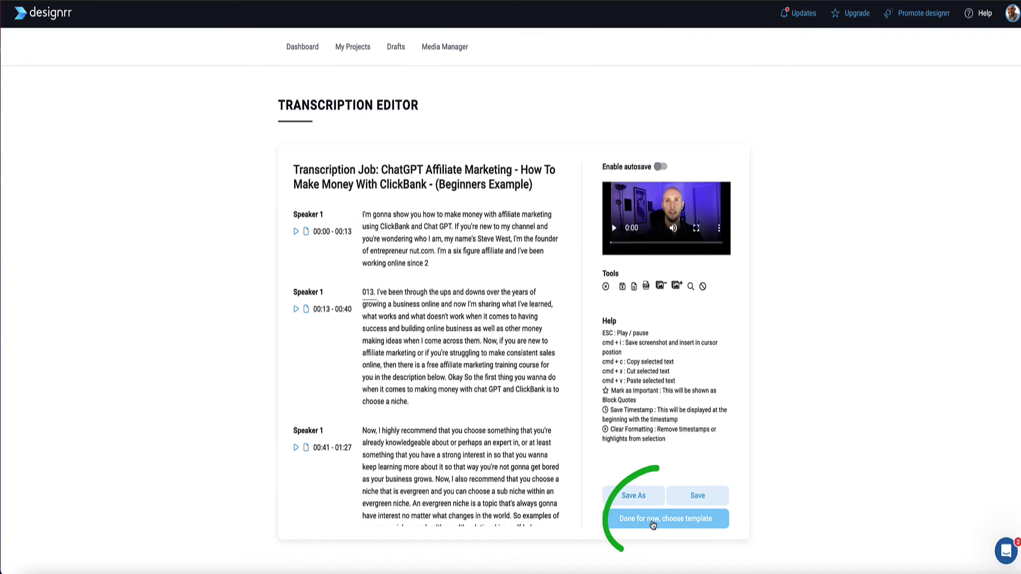
left_click(653, 525)
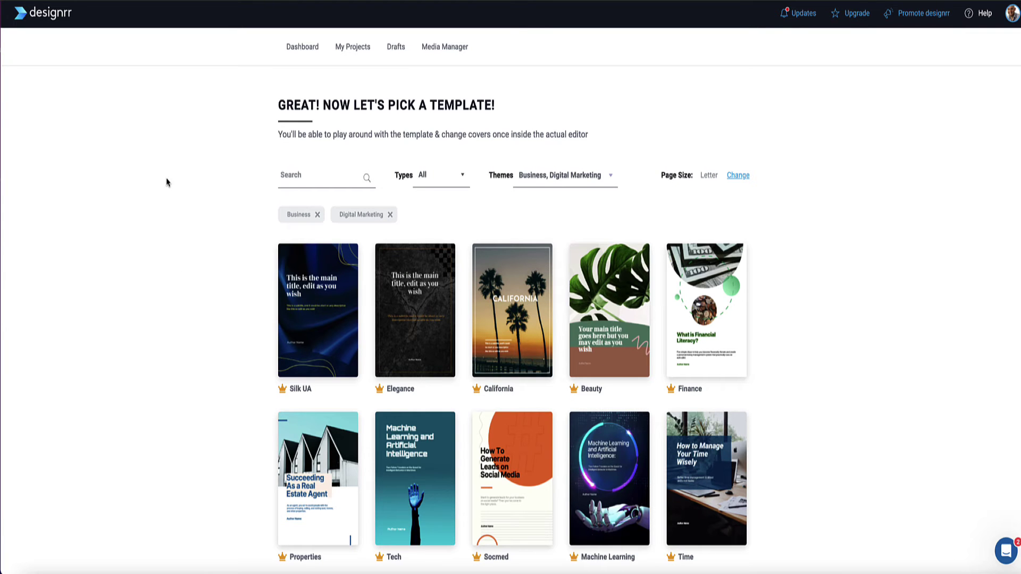
scroll(167, 182, "down", 20)
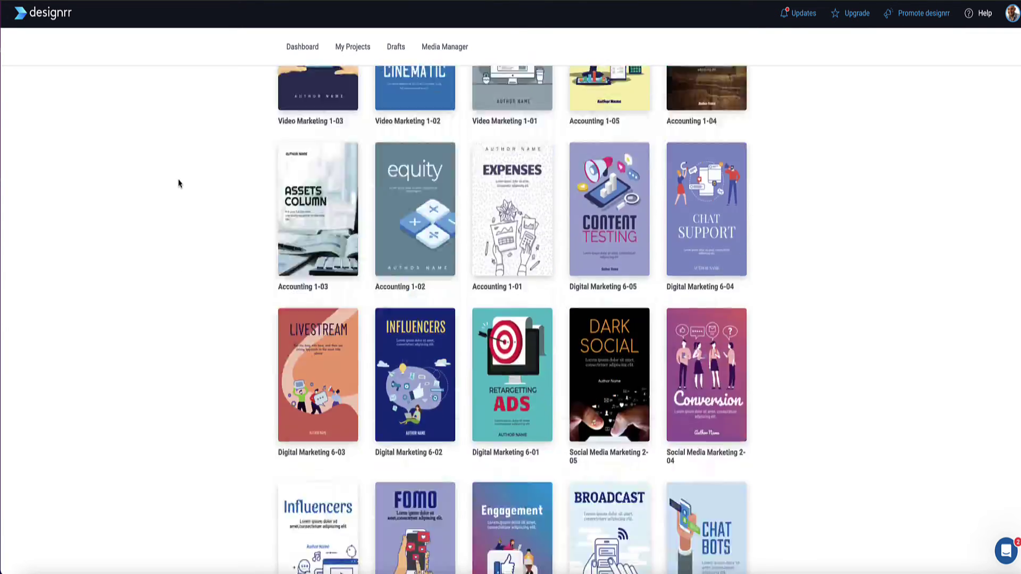
scroll(178, 183, "up", 20)
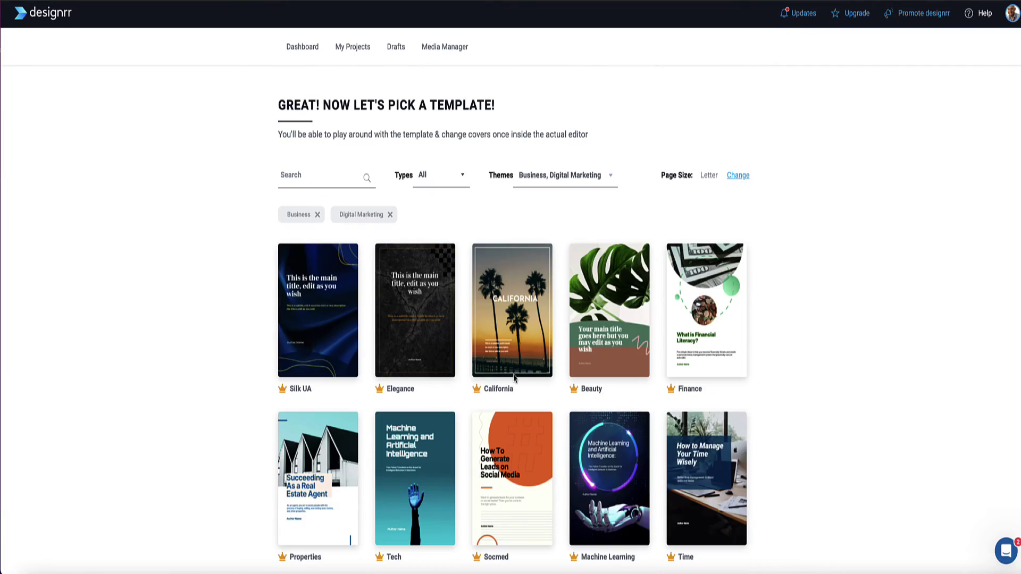
Preview the Machine Learning template, paging through six of its layouts before closing the preview.
mouse_move(607, 492)
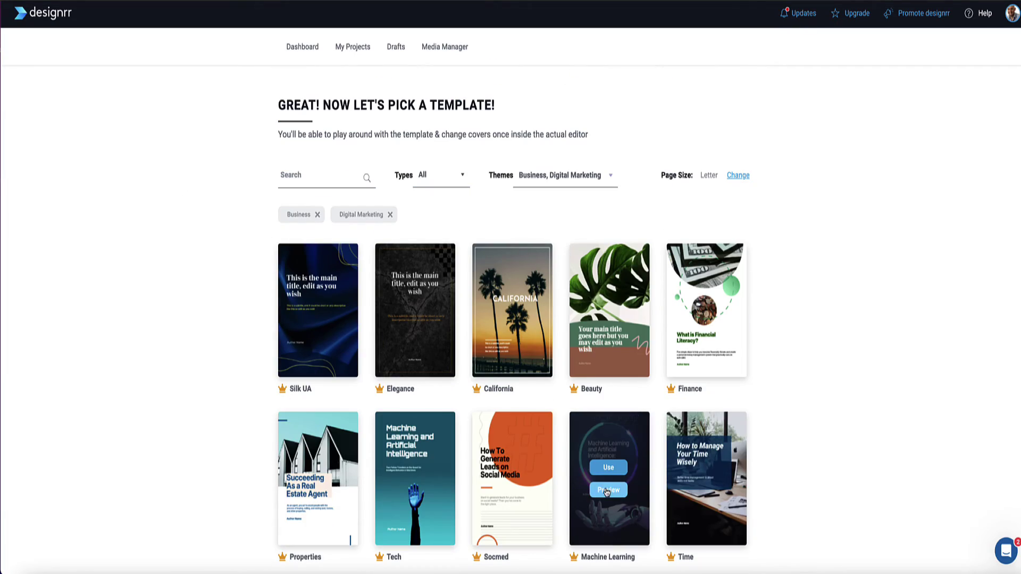
left_click(606, 493)
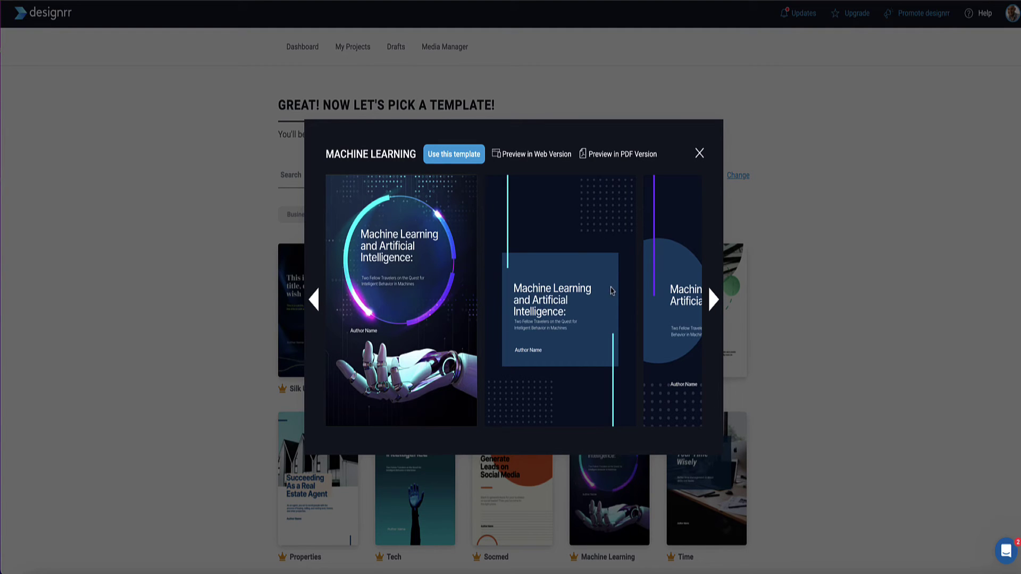
left_click(713, 300)
left_click(713, 299)
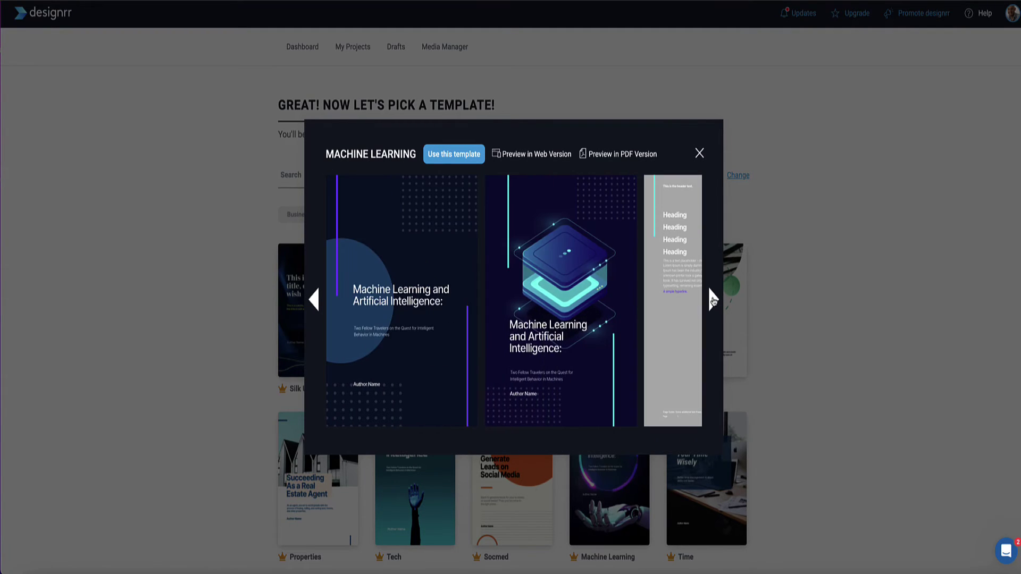
left_click(713, 299)
left_click(714, 299)
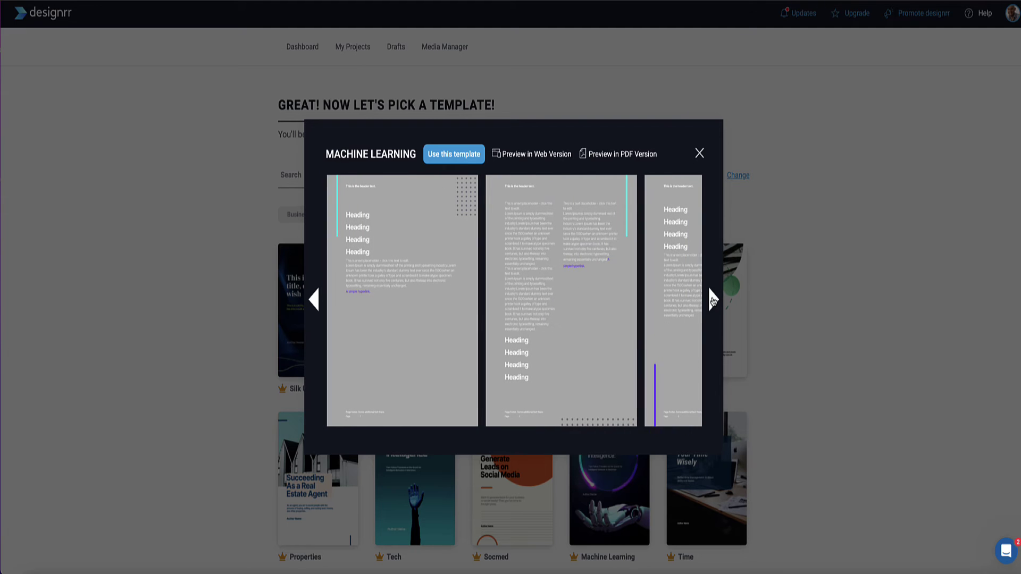
left_click(713, 299)
left_click(713, 300)
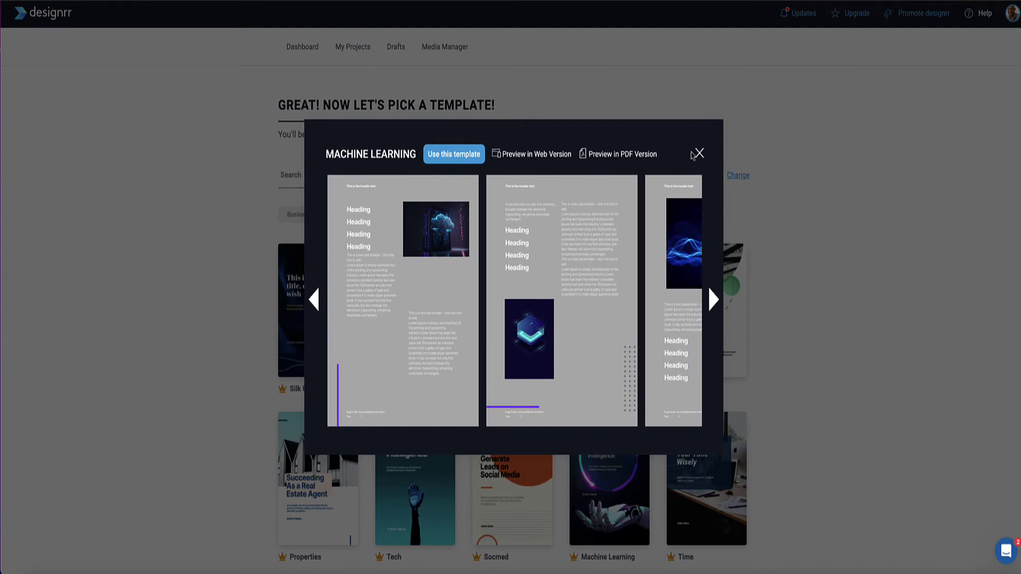
left_click(699, 153)
Build the e-book with the Machine Learning template and scroll through its generated pages.
left_click(609, 469)
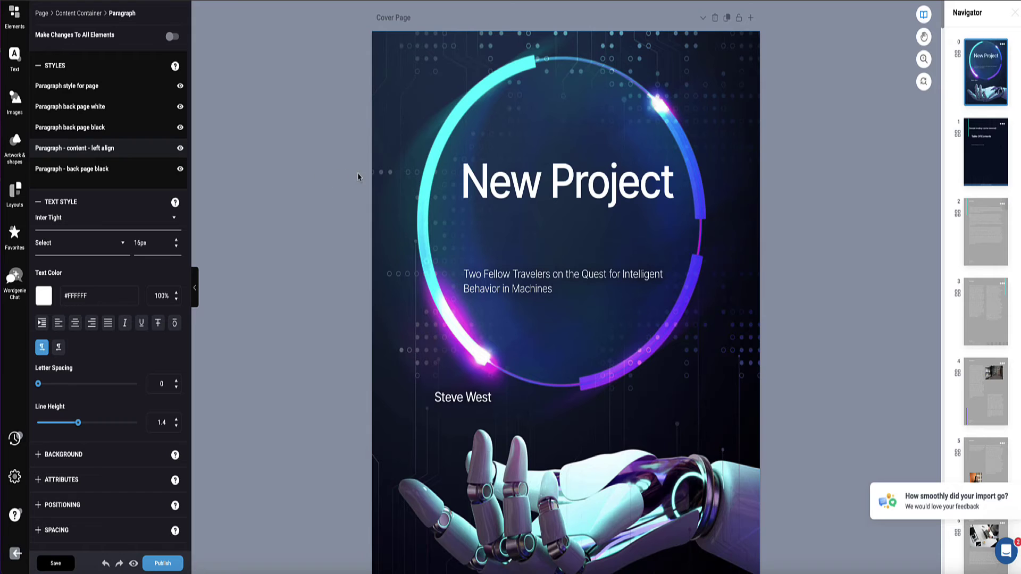
scroll(358, 176, "down", 15)
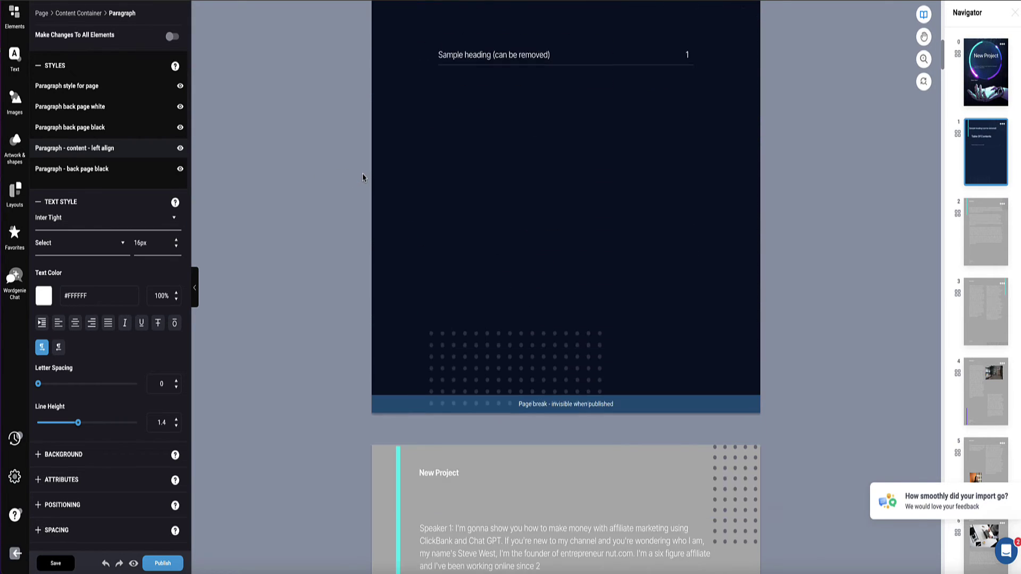
scroll(362, 177, "down", 15)
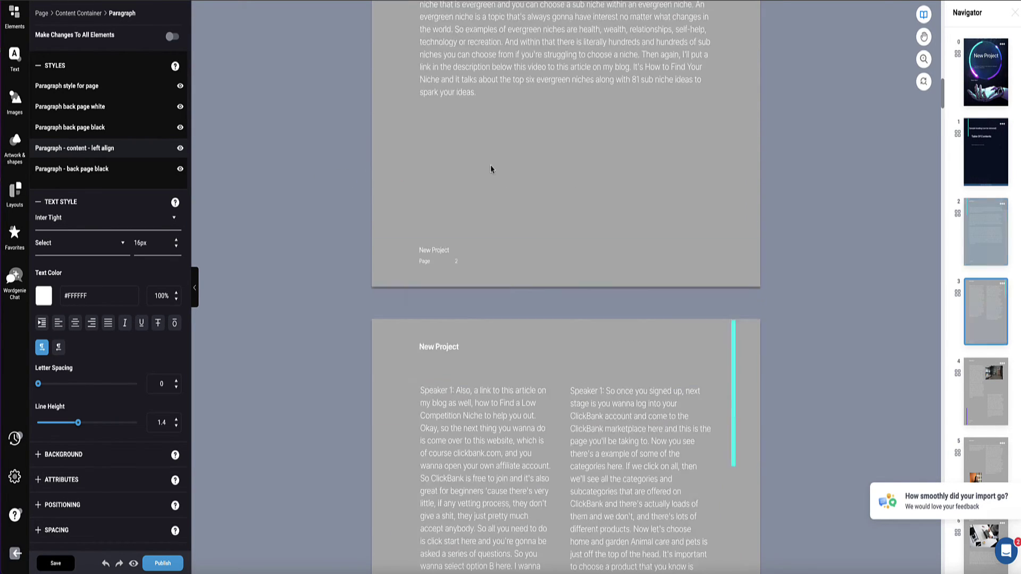
scroll(480, 179, "down", 10)
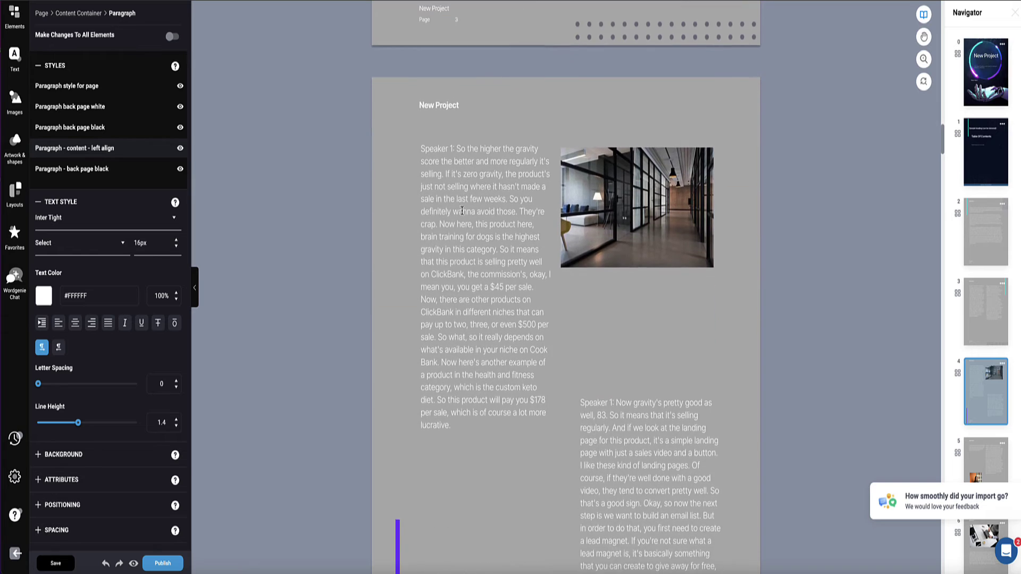
scroll(465, 213, "down", 1)
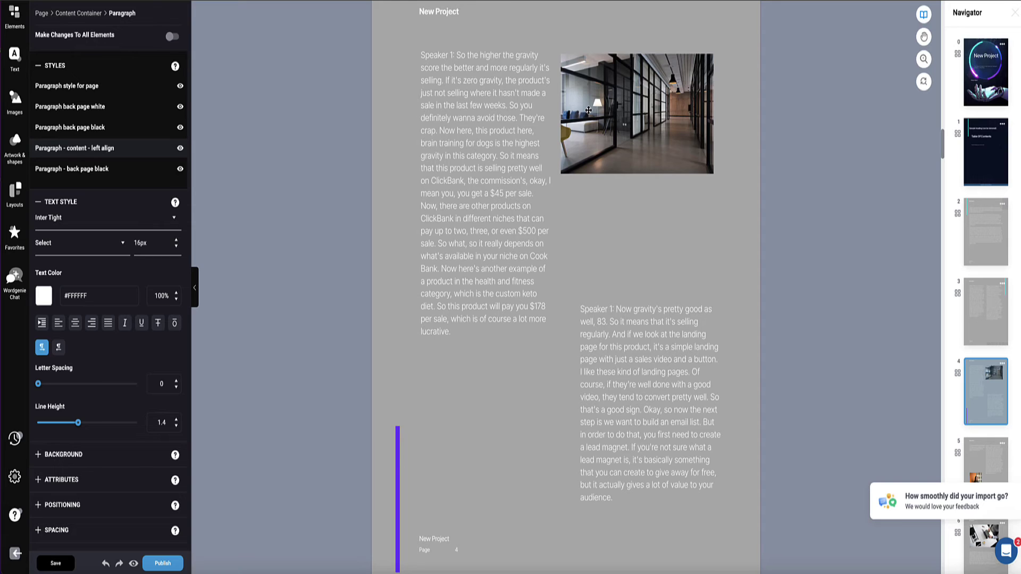
scroll(584, 111, "down", 1)
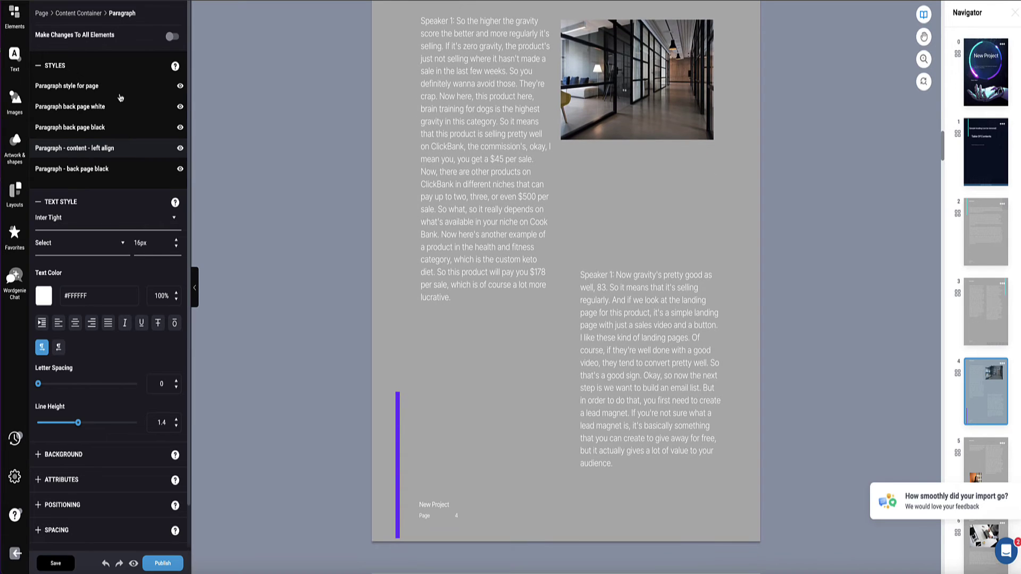
Browse the suggested images in the Images panel, then view the Elements panel.
left_click(15, 111)
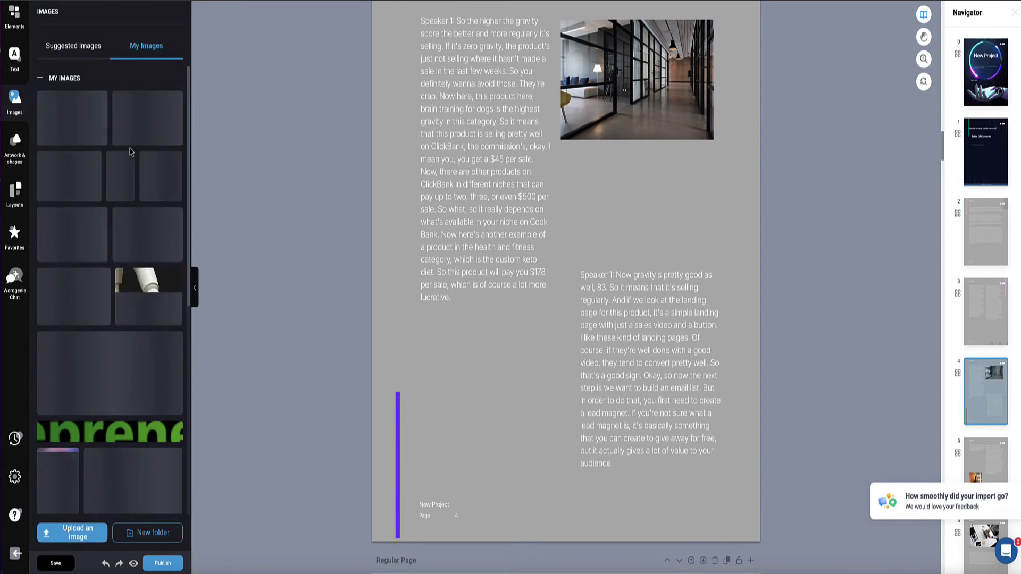
left_click(74, 46)
scroll(101, 148, "down", 15)
left_click(14, 13)
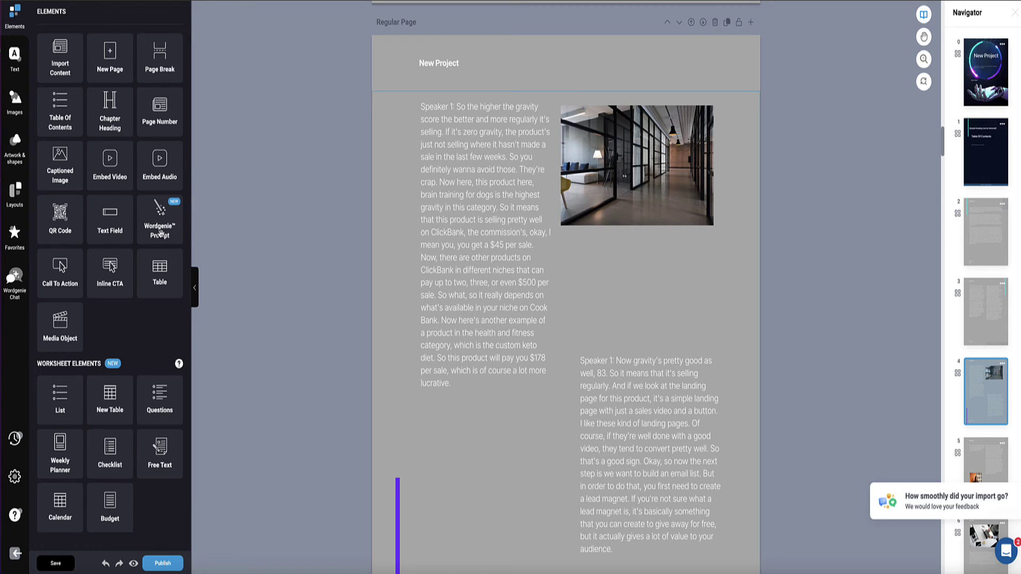
Retitle the cover 'How To Use ChatGPT For Affiliate Marketing' in bold 48px.
left_click(986, 72)
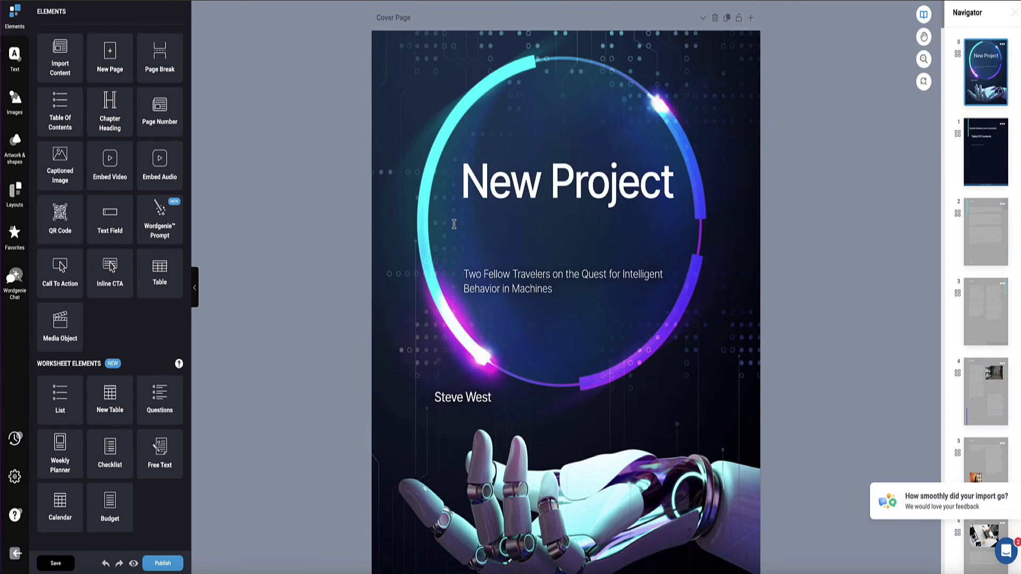
left_click(560, 175)
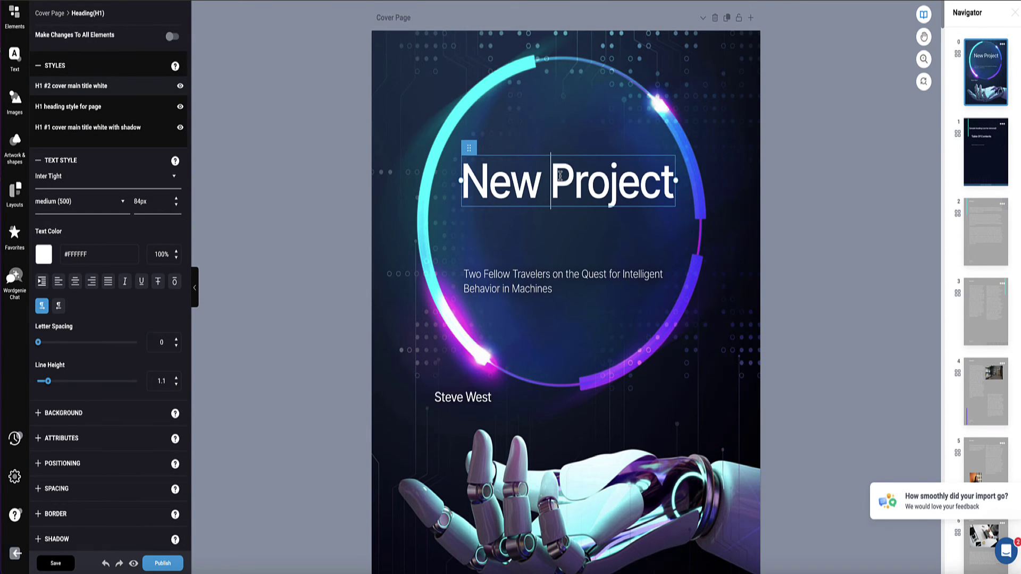
key("ctrl+a")
type("How To Use ChatGPT For Affiliate Marketing")
left_click(501, 141)
left_click(506, 264)
key("ctrl+a")
key("ctrl+b")
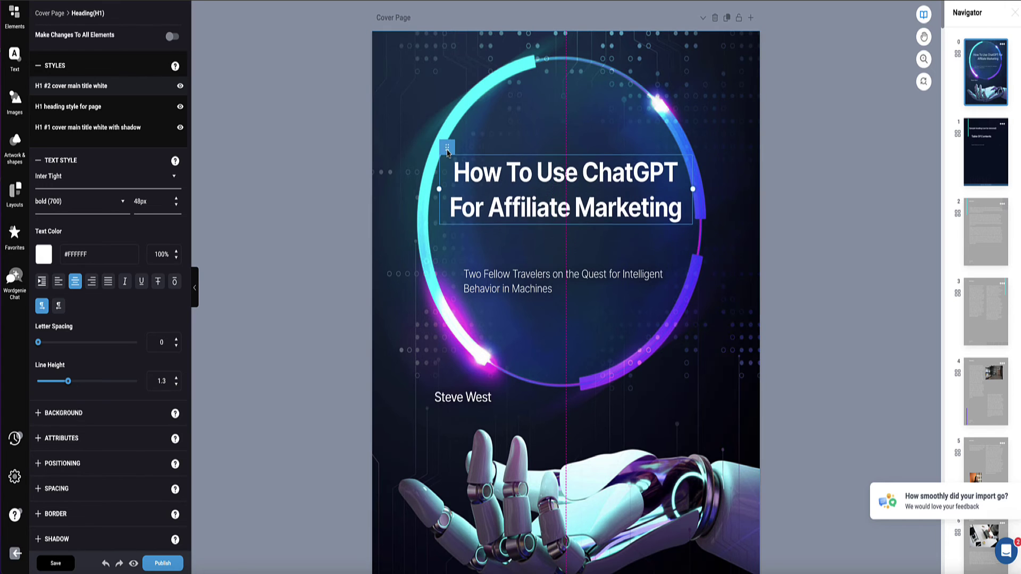
Replace the cover subtitle with 'A step-by-step guide' and adjust its font size.
left_click(562, 281)
key("ctrl+a")
type("A step-by-step guide")
left_click(515, 255)
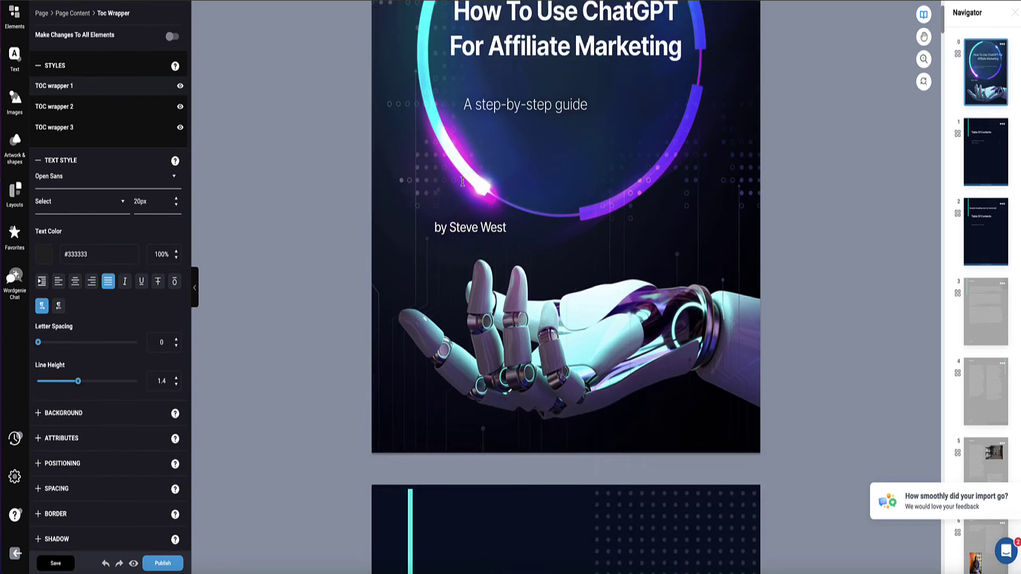
scroll(417, 192, "down", 10)
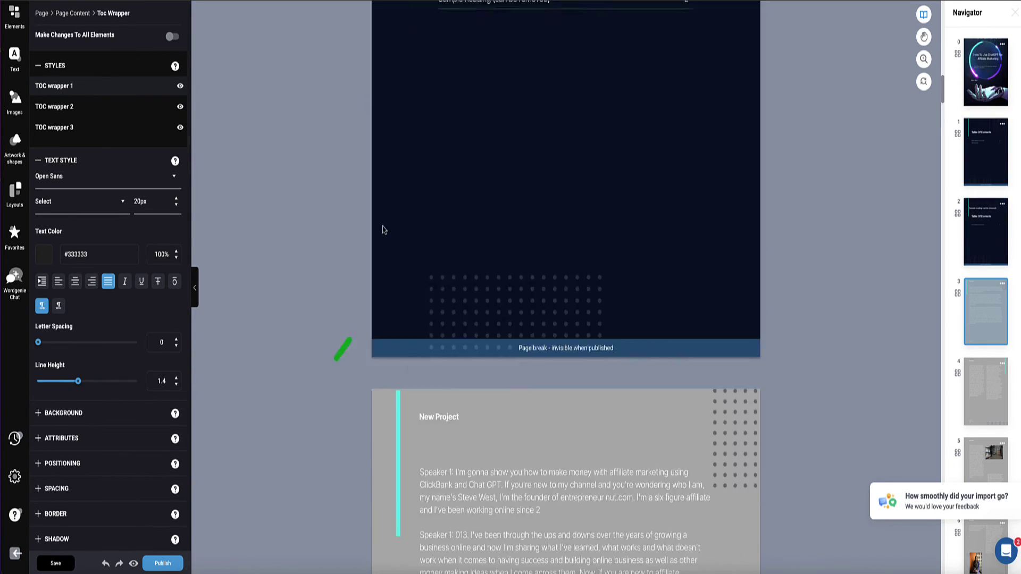
scroll(383, 228, "up", 4)
Publish the e-book as a PDF for Adobe Reader and start the export.
left_click(163, 563)
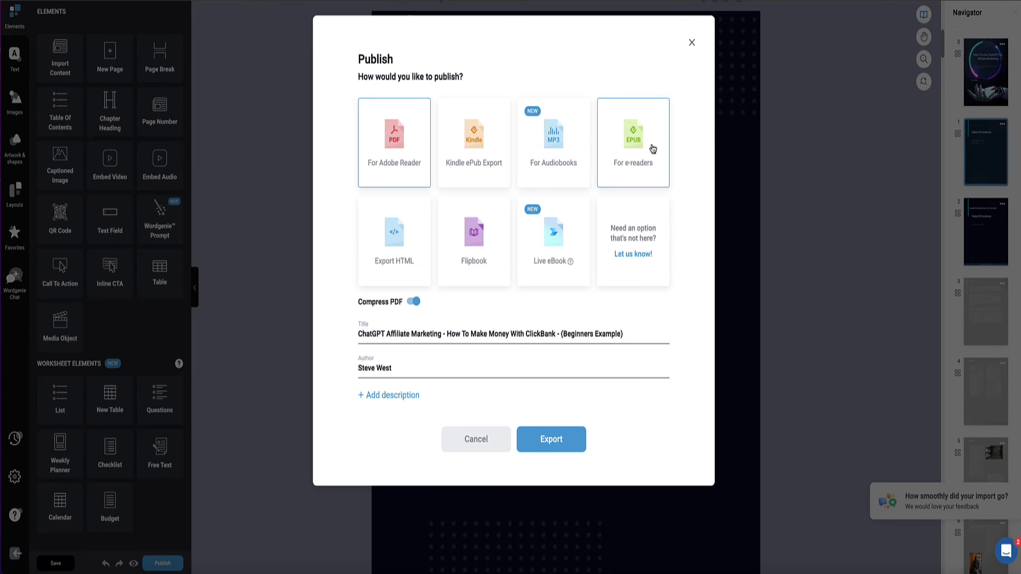
left_click(553, 148)
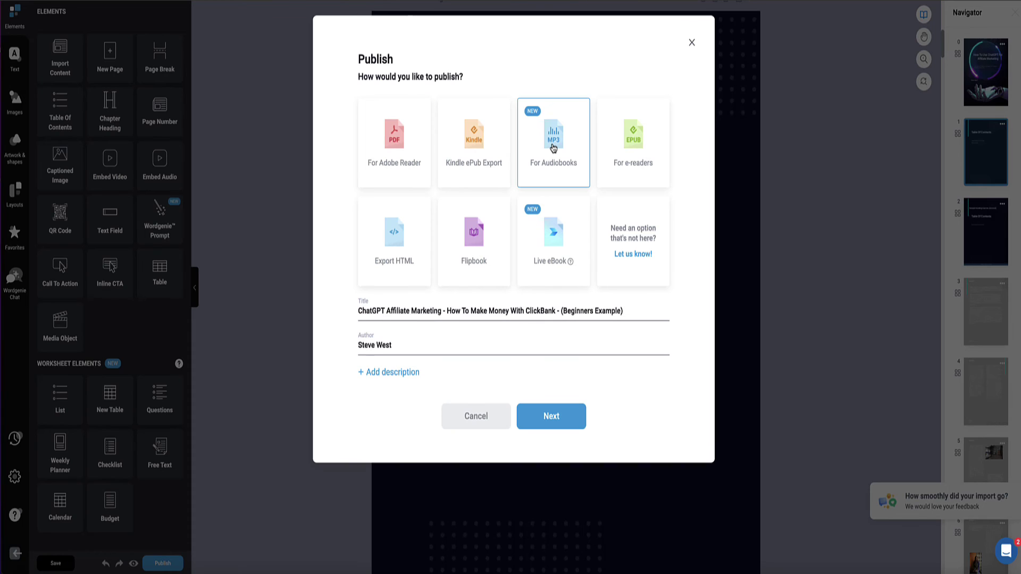
left_click(394, 140)
left_click(546, 440)
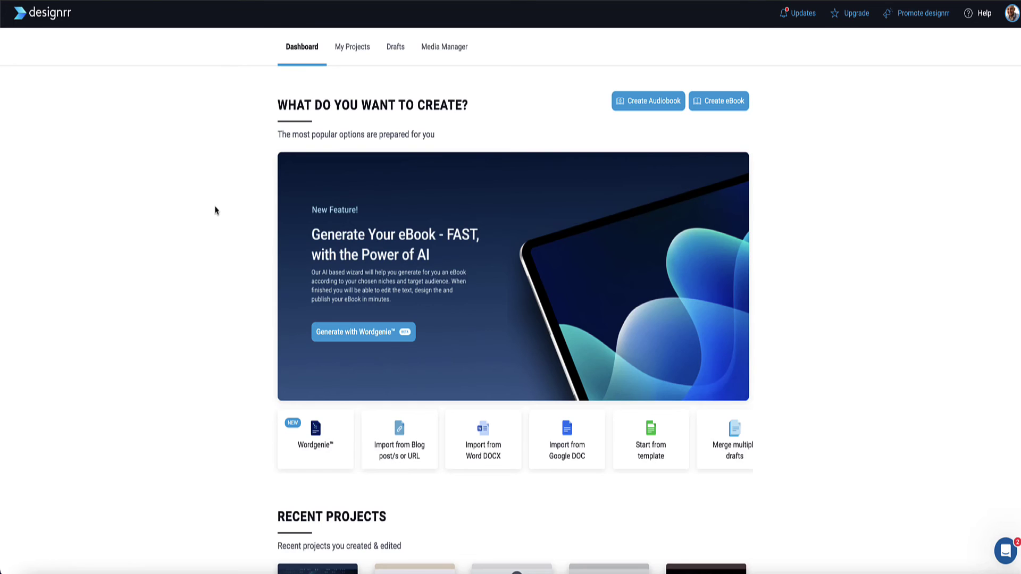
Preview the ChatGPT Affiliate Marketing e-book from Recent Projects, then close it and show its options menu.
scroll(217, 212, "down", 4)
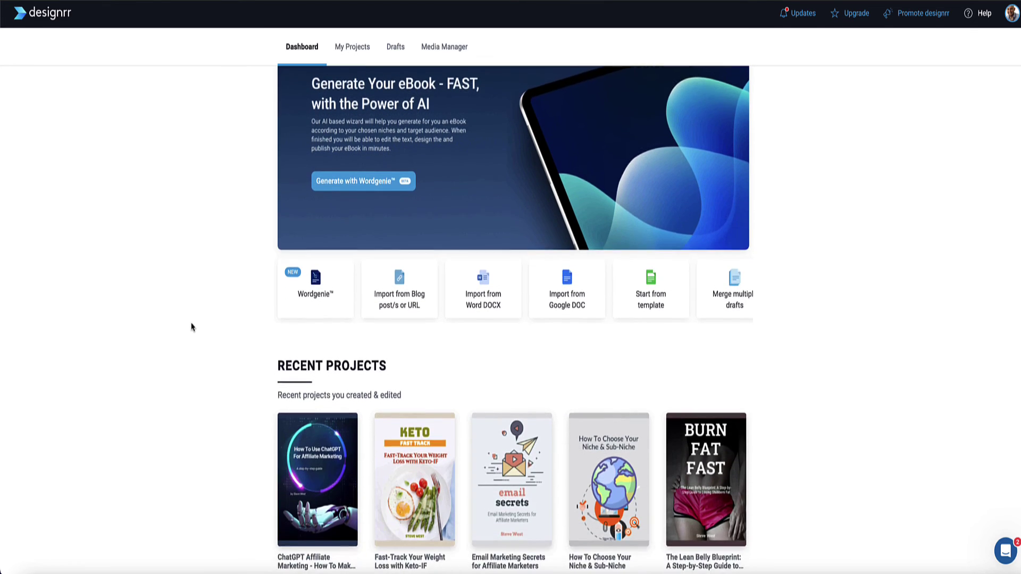
mouse_move(314, 413)
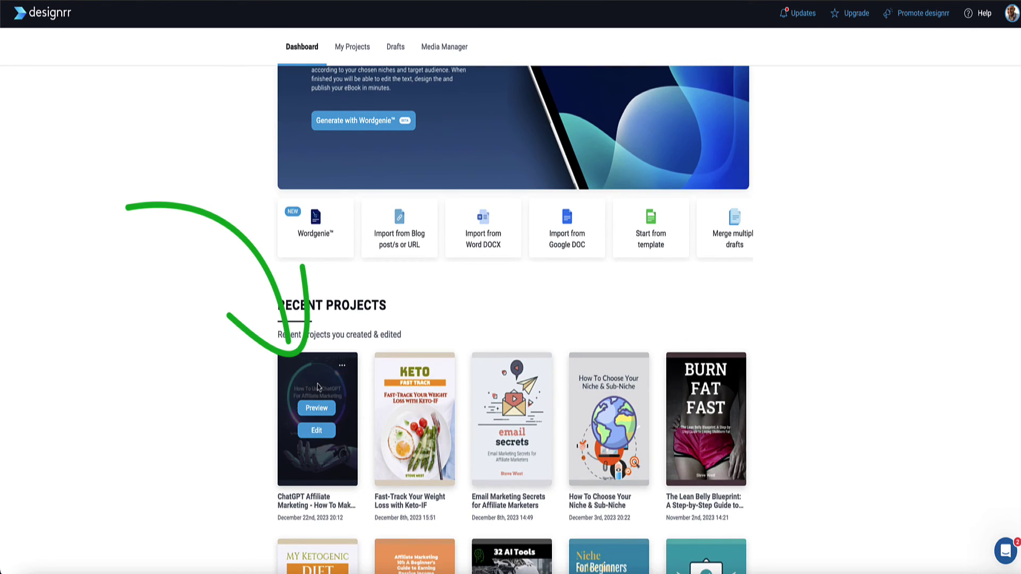
left_click(318, 409)
scroll(433, 189, "down", 15)
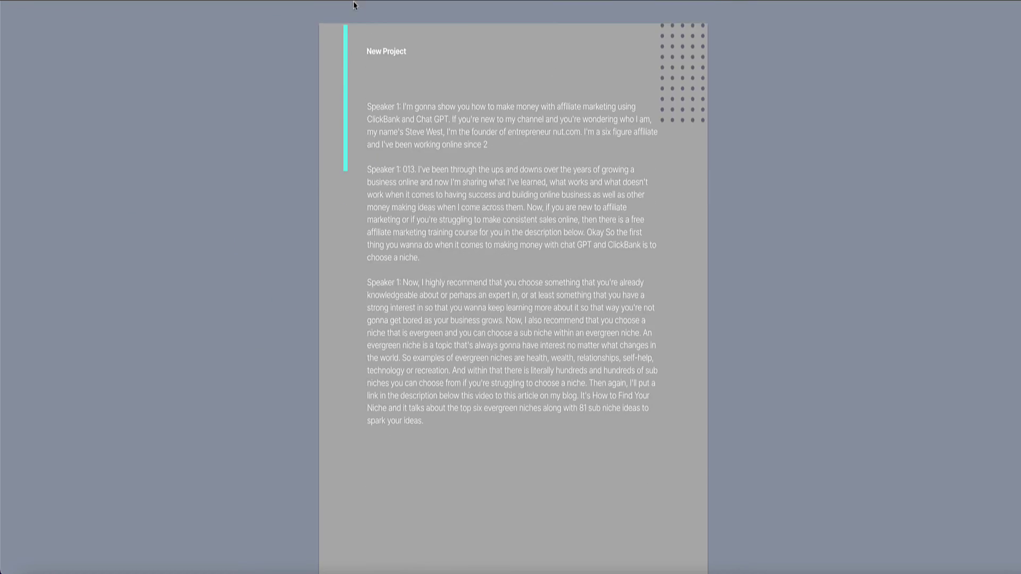
left_click(353, 6)
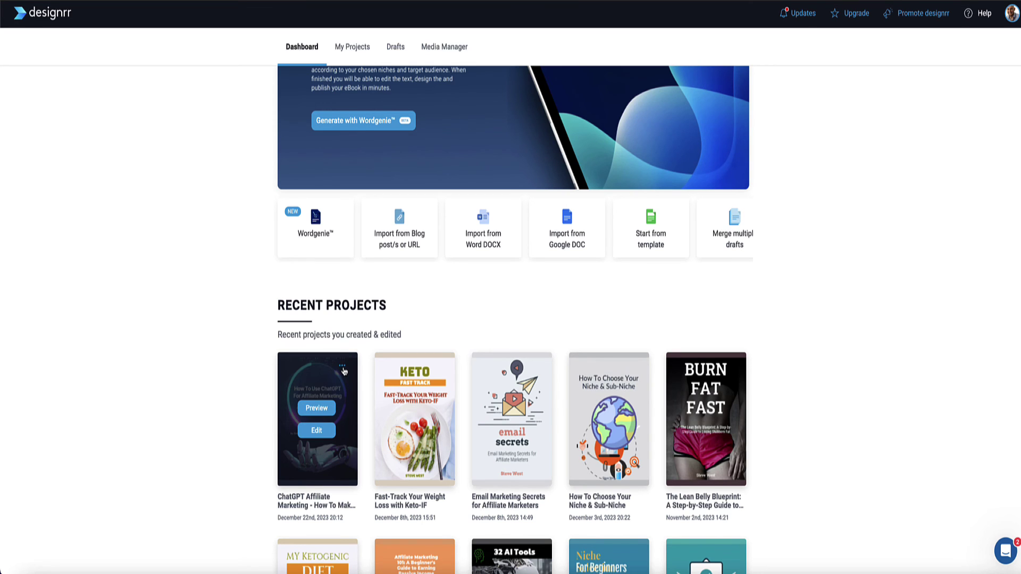
left_click(343, 367)
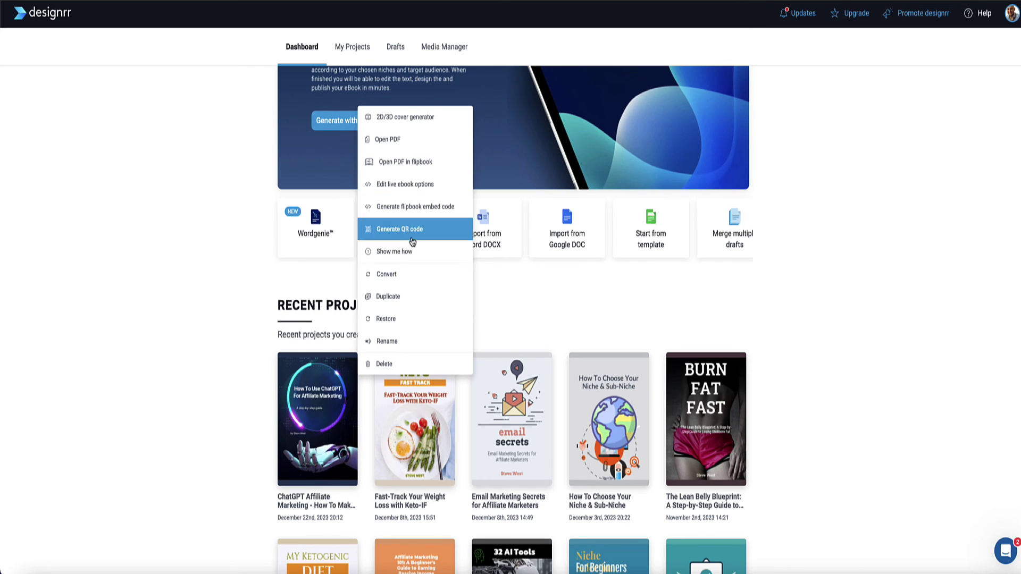
Generate a Hardback + Kindle 3D mockup in the 2D/3D cover generator.
left_click(406, 117)
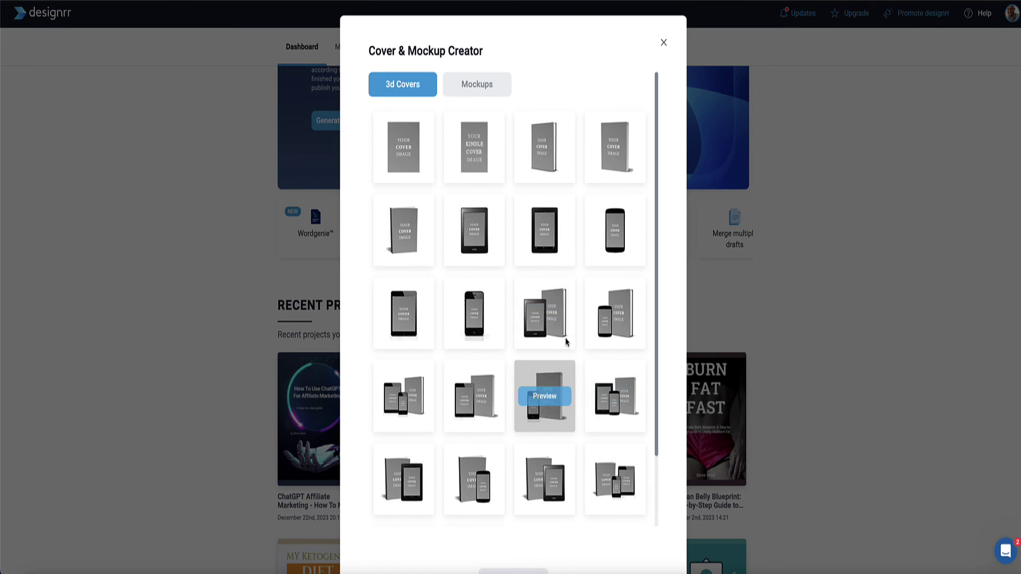
left_click(538, 315)
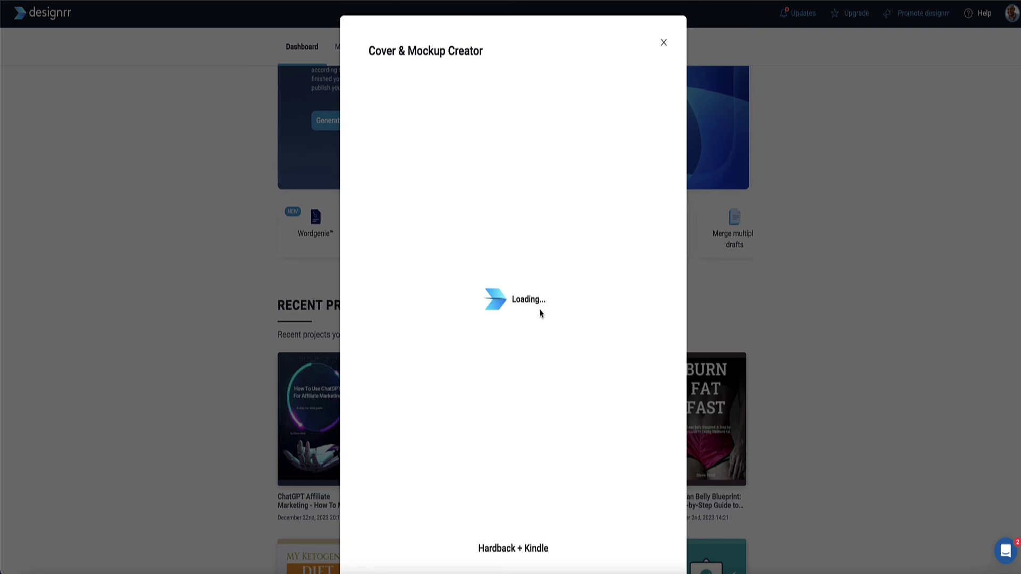